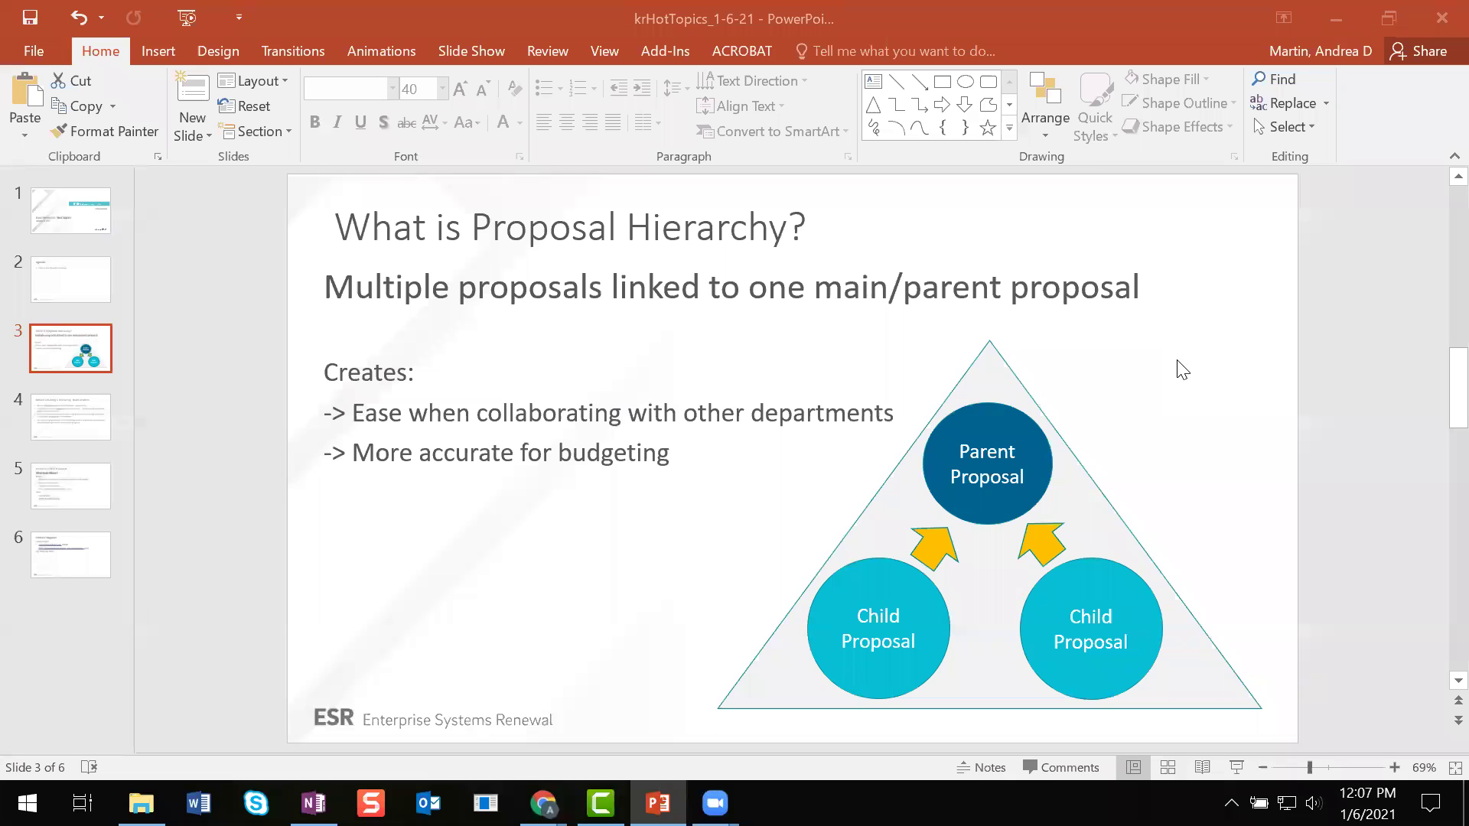
- Switch to Kuali Research in the browser and create a hierarchy from proposal 32130 with the Sub-Budget hierarchy budget type
click(1337, 18)
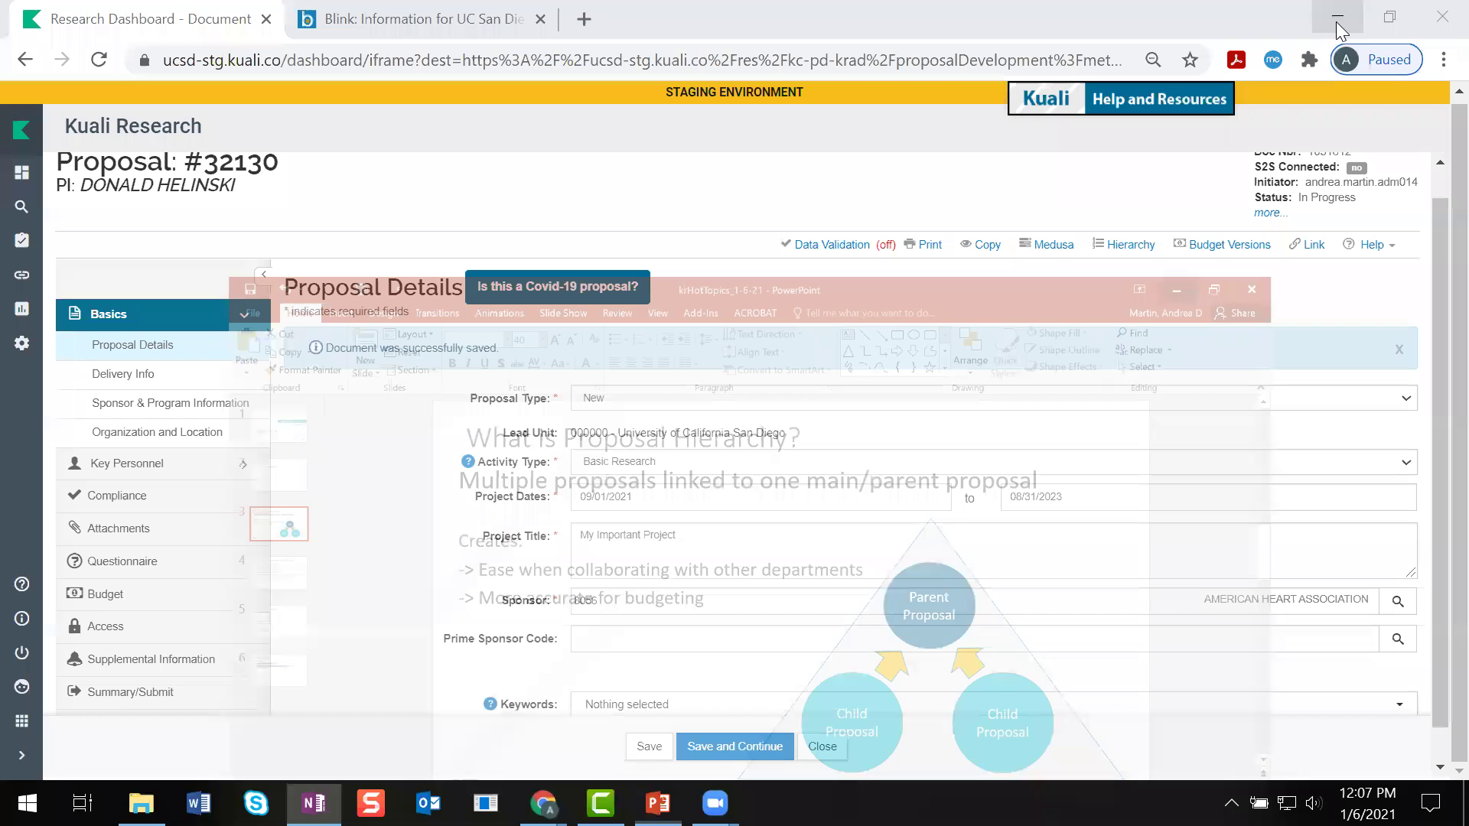
click(140, 375)
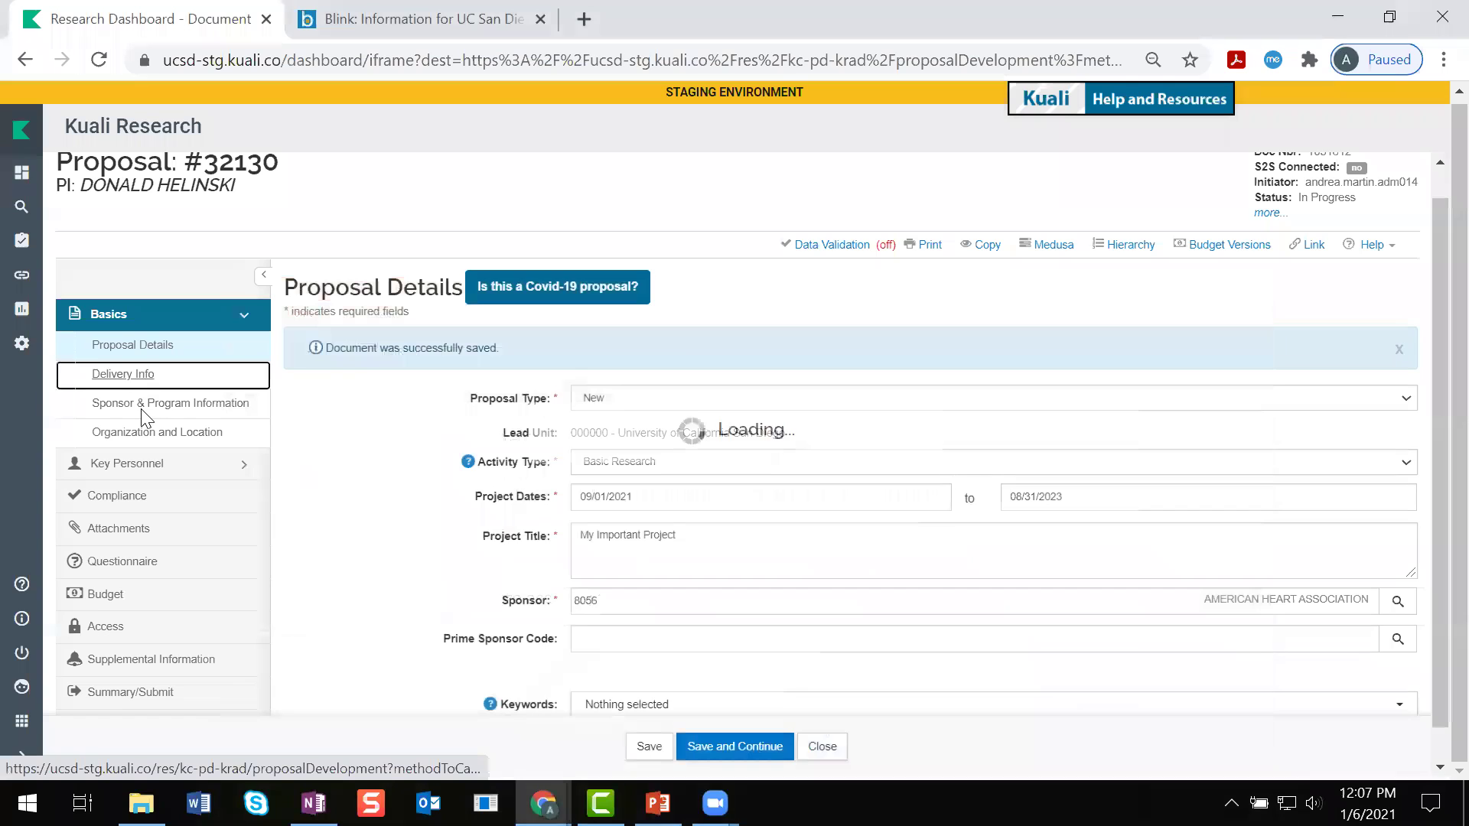
click(135, 349)
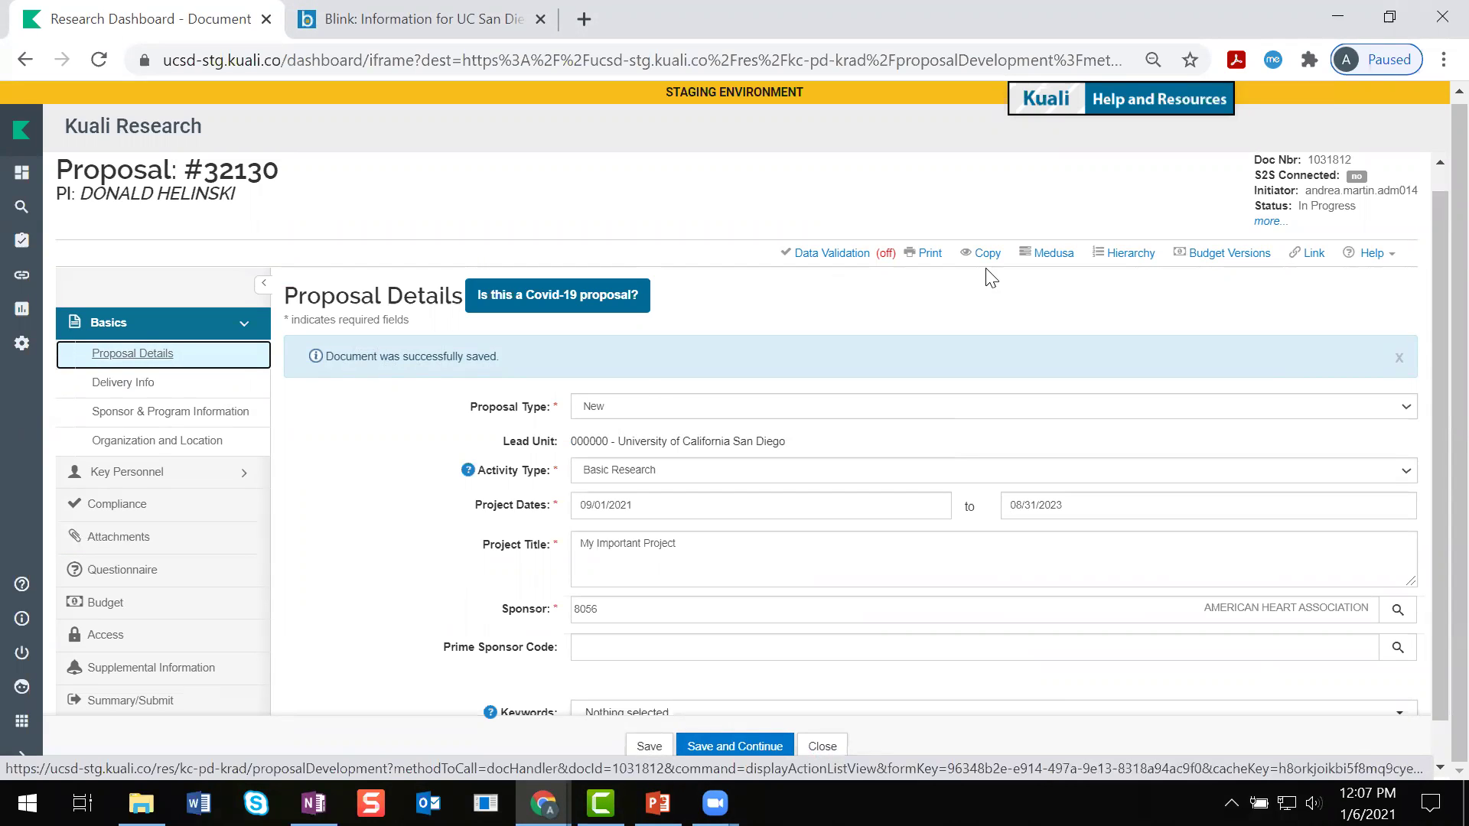
click(1115, 260)
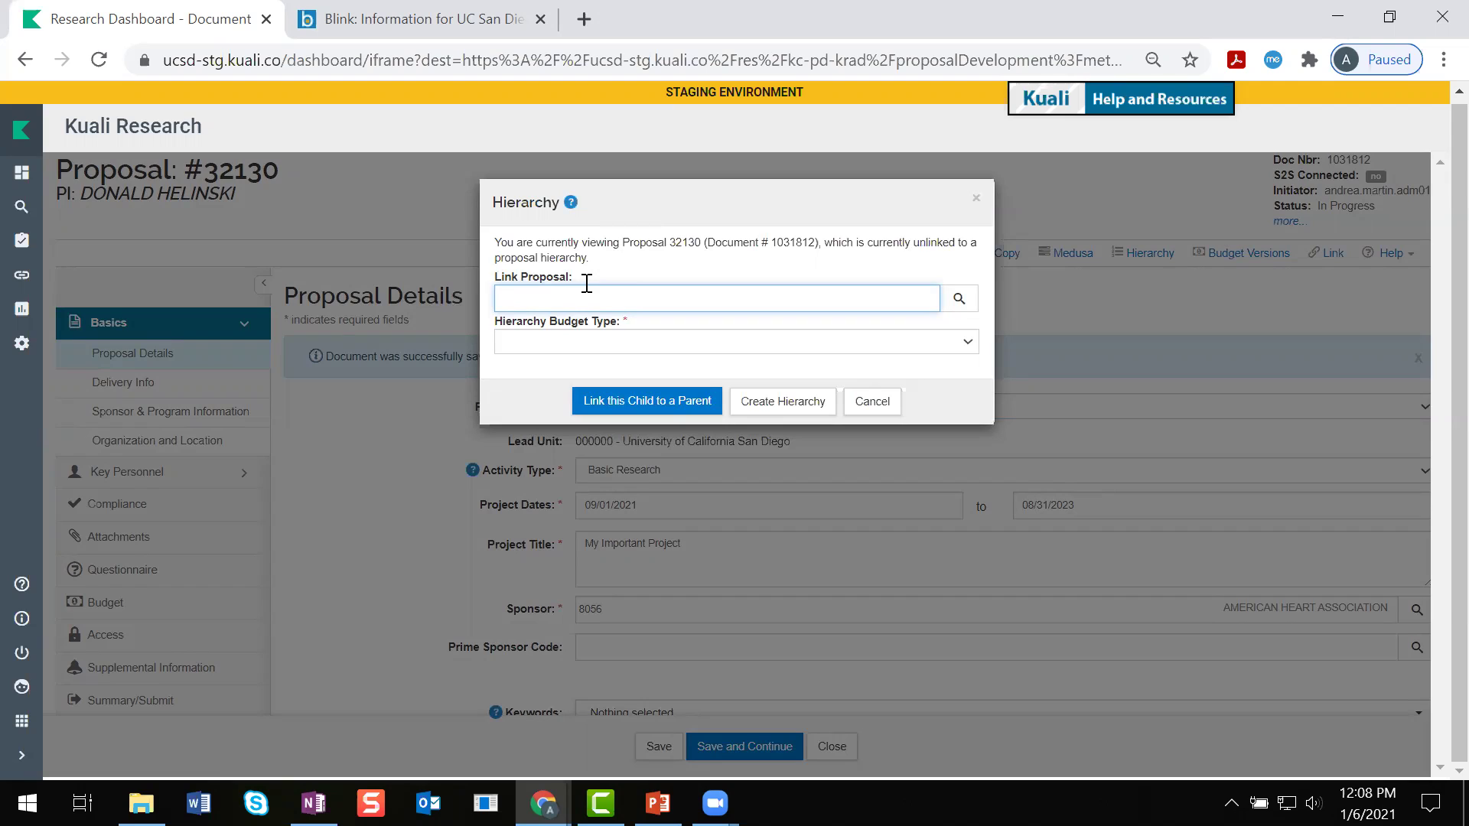
click(535, 348)
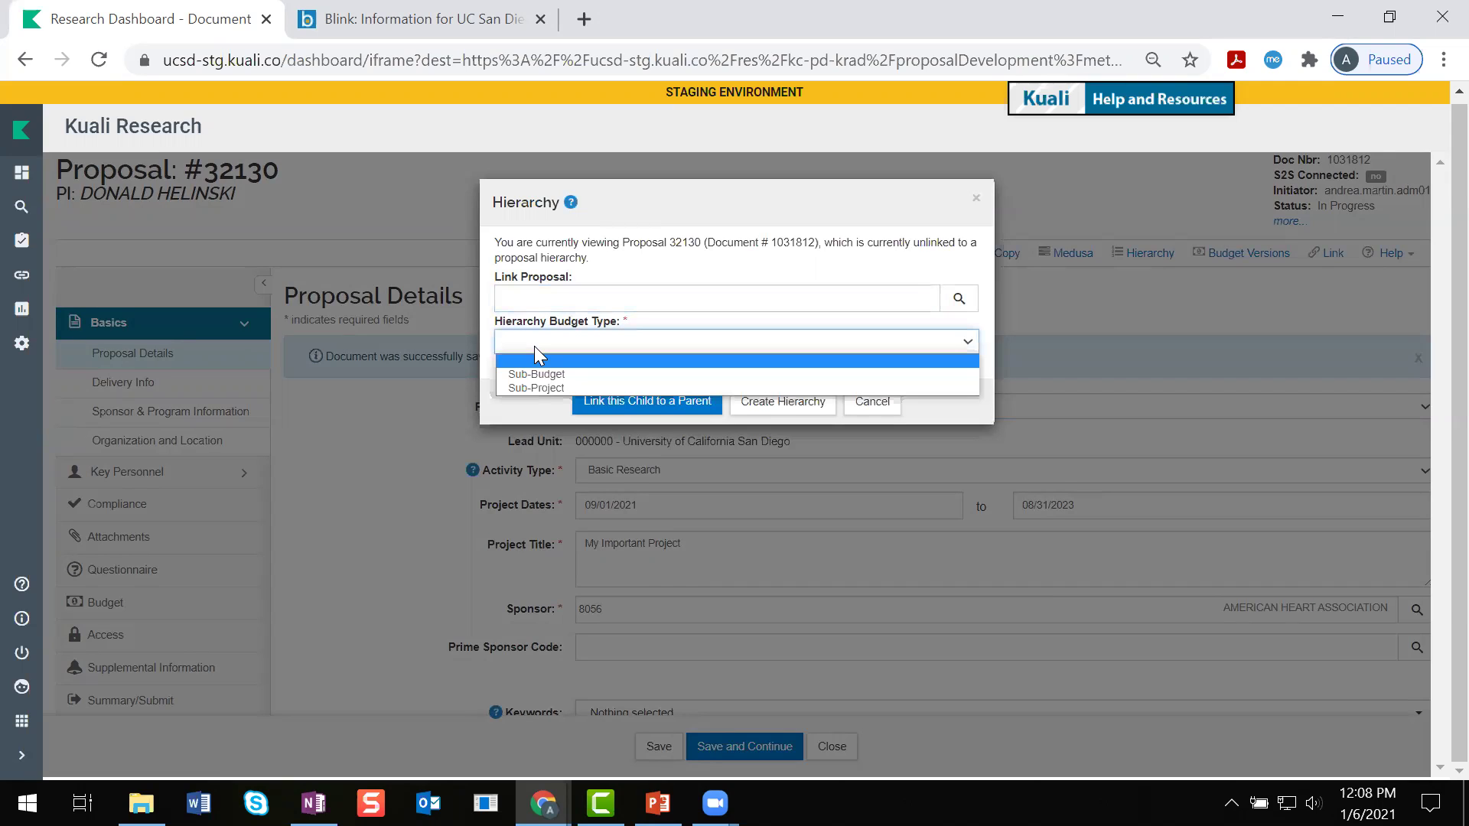
click(574, 374)
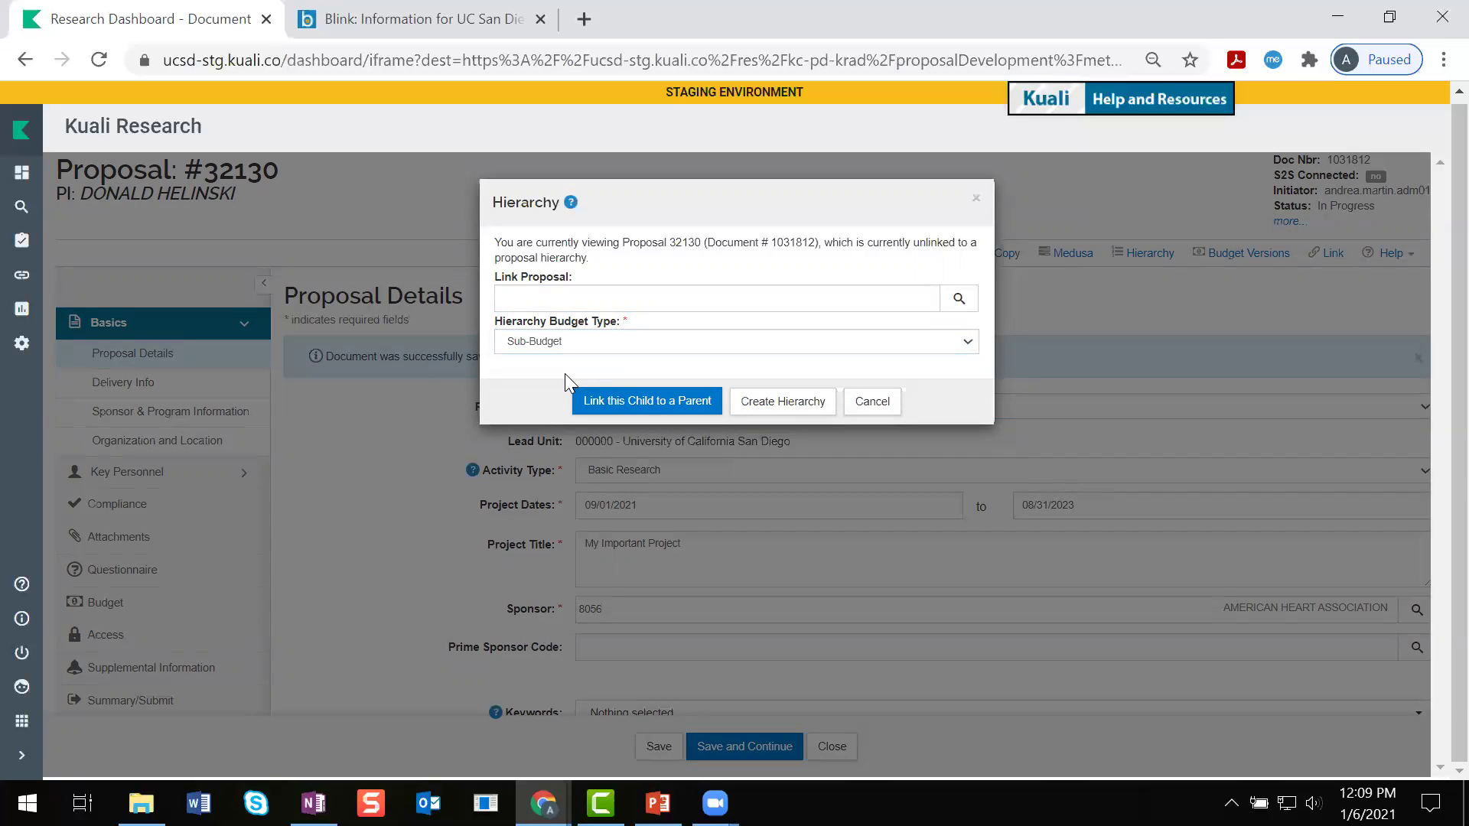
click(776, 417)
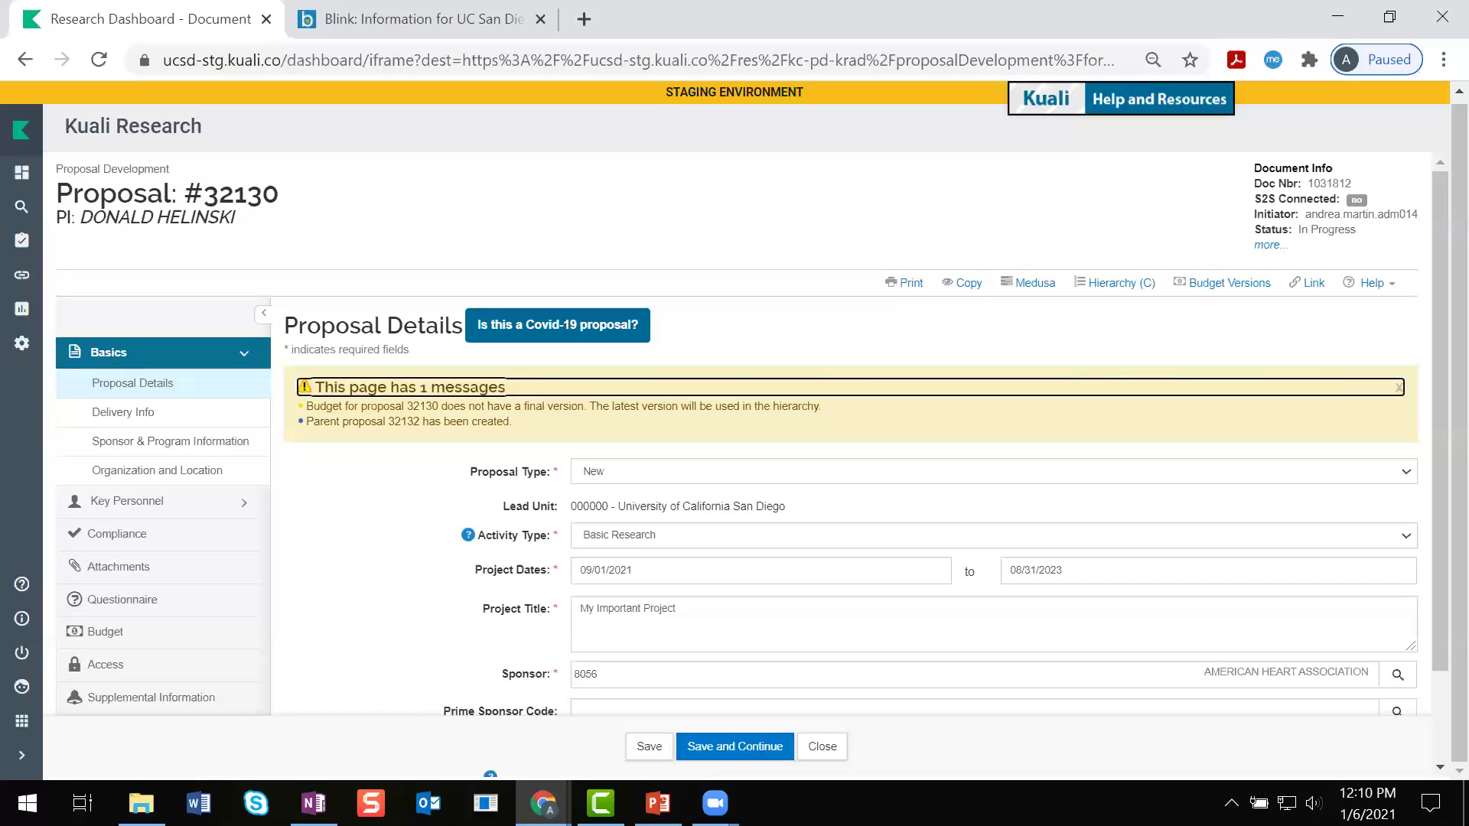
- Copy the parent proposal number 32132 from the message on the Proposal Details page
key(alt+Tab)
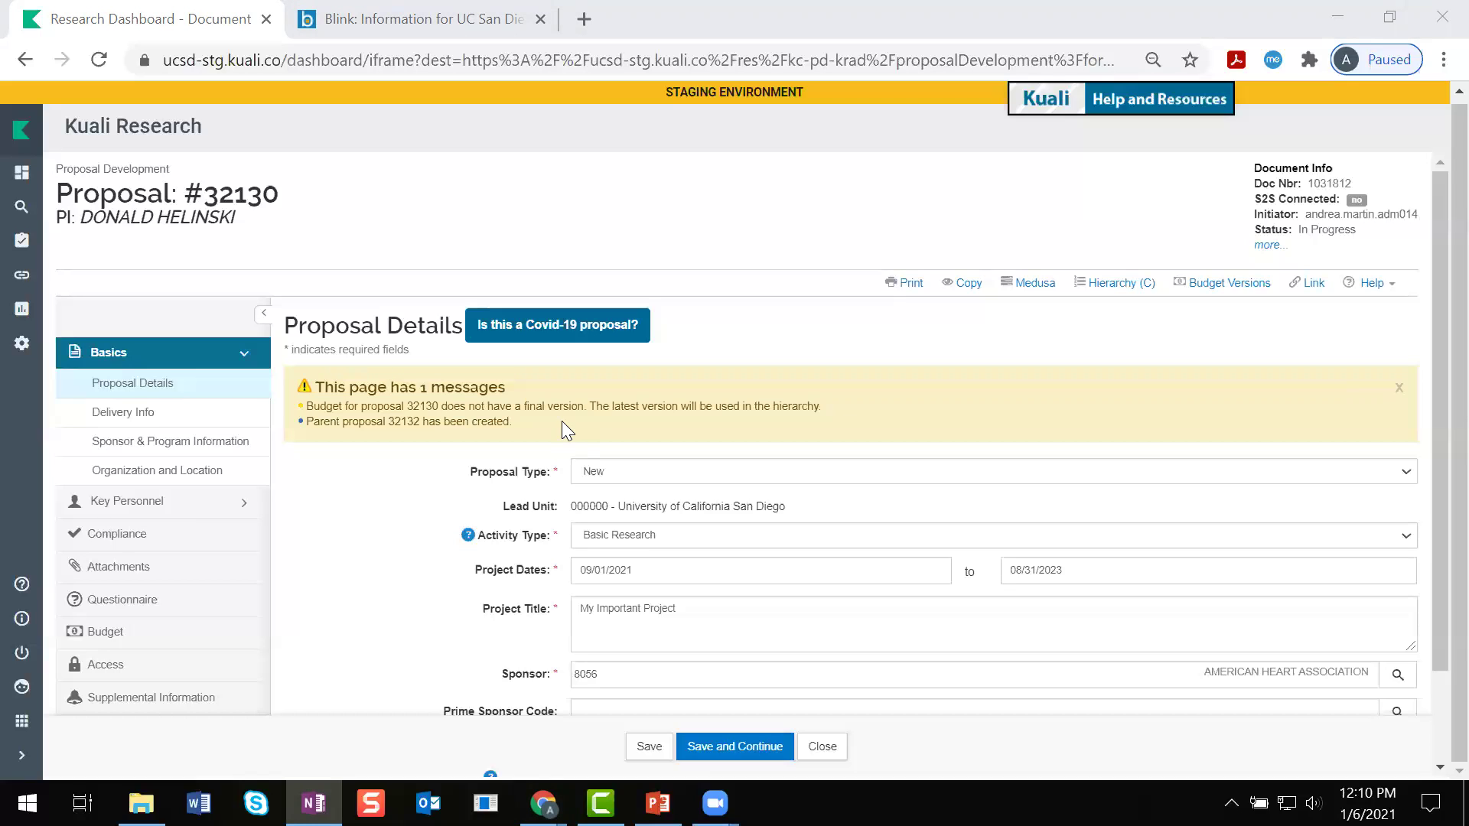
double_click(406, 422)
right_click(411, 423)
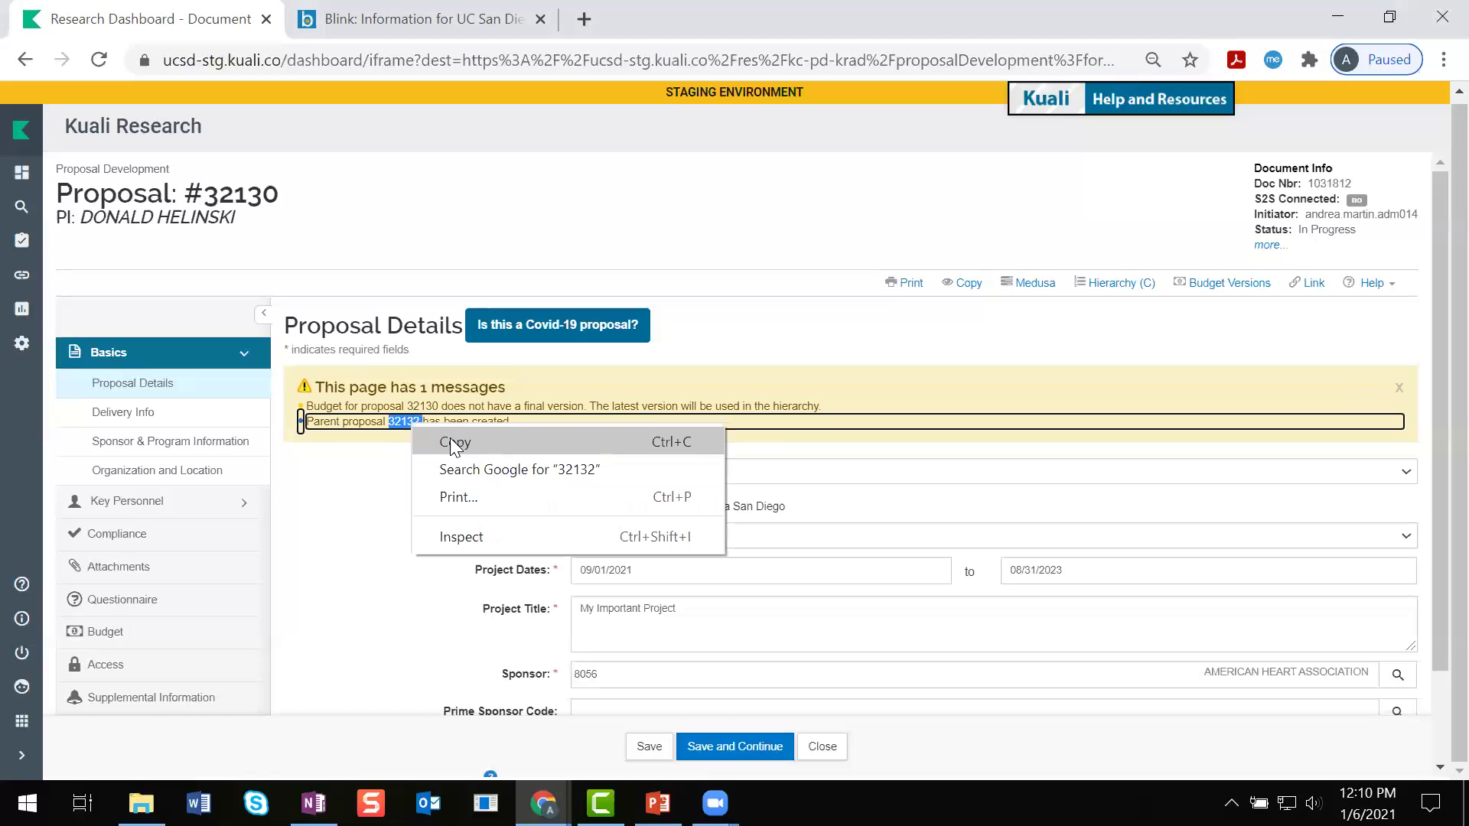
click(449, 437)
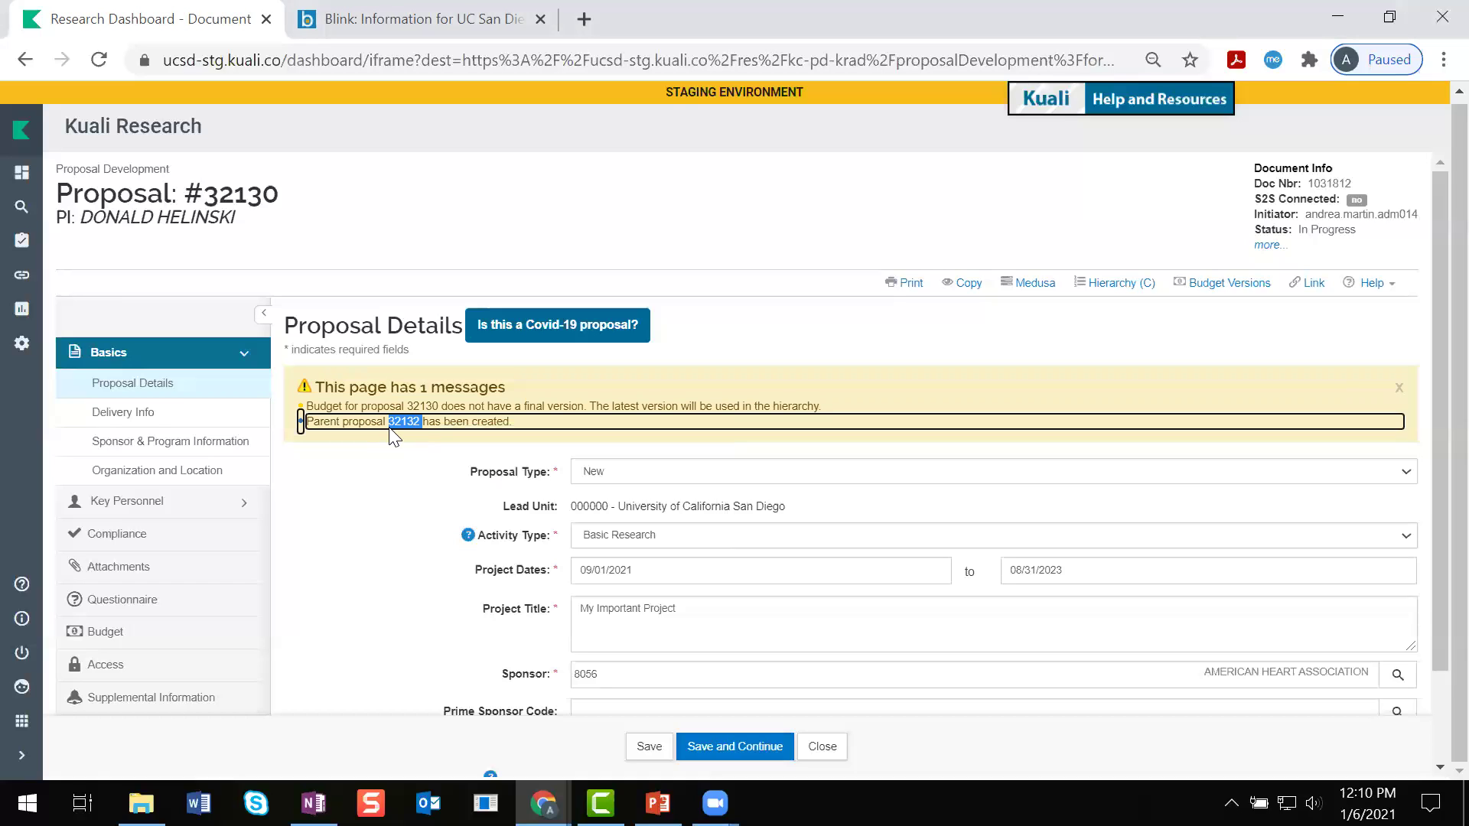
click(390, 472)
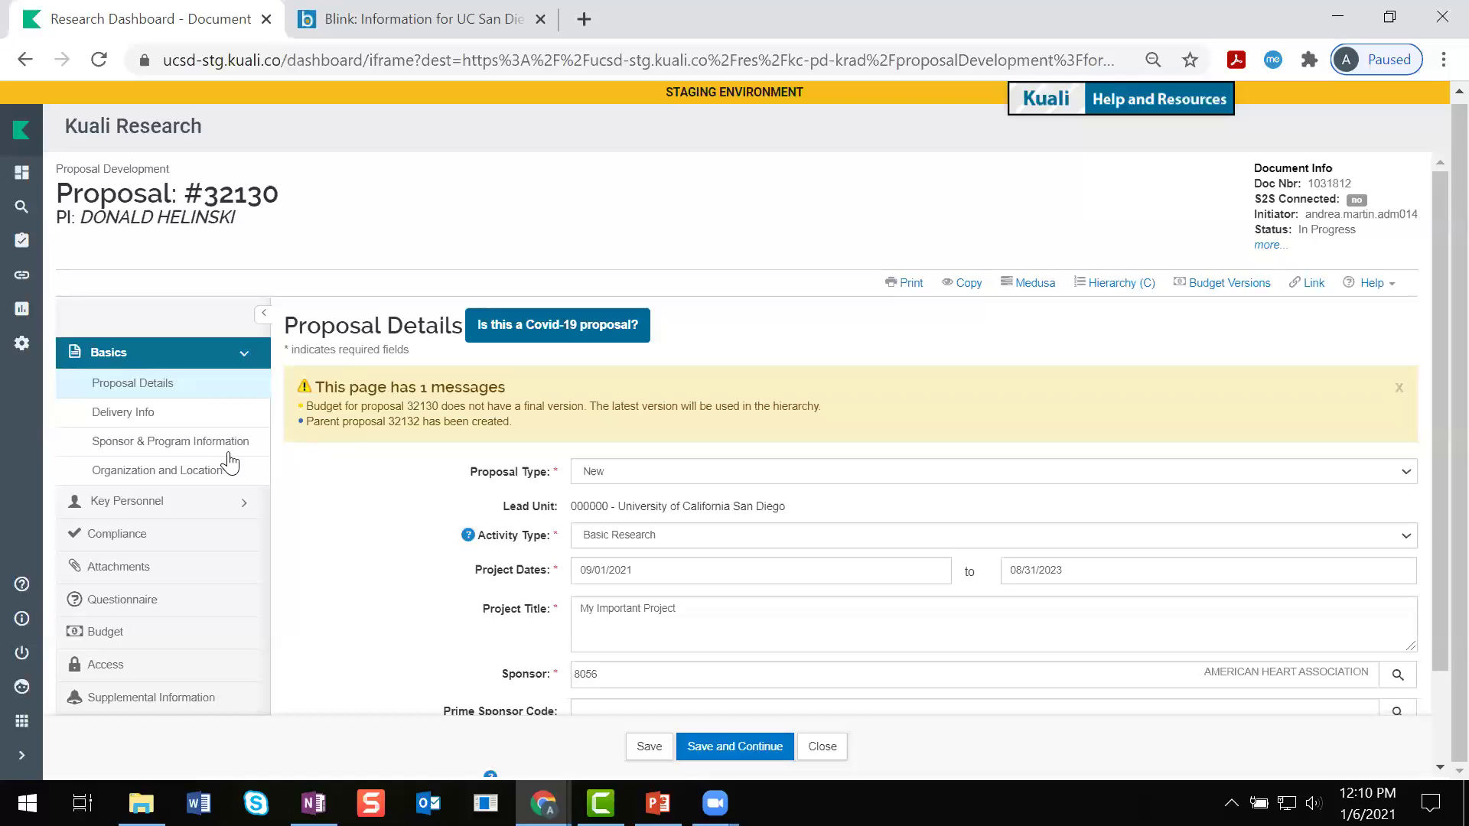
- Examine the hierarchy in the submission summary of proposal 32130 and open the parent proposal's document from it
scroll(230, 463, down, 2)
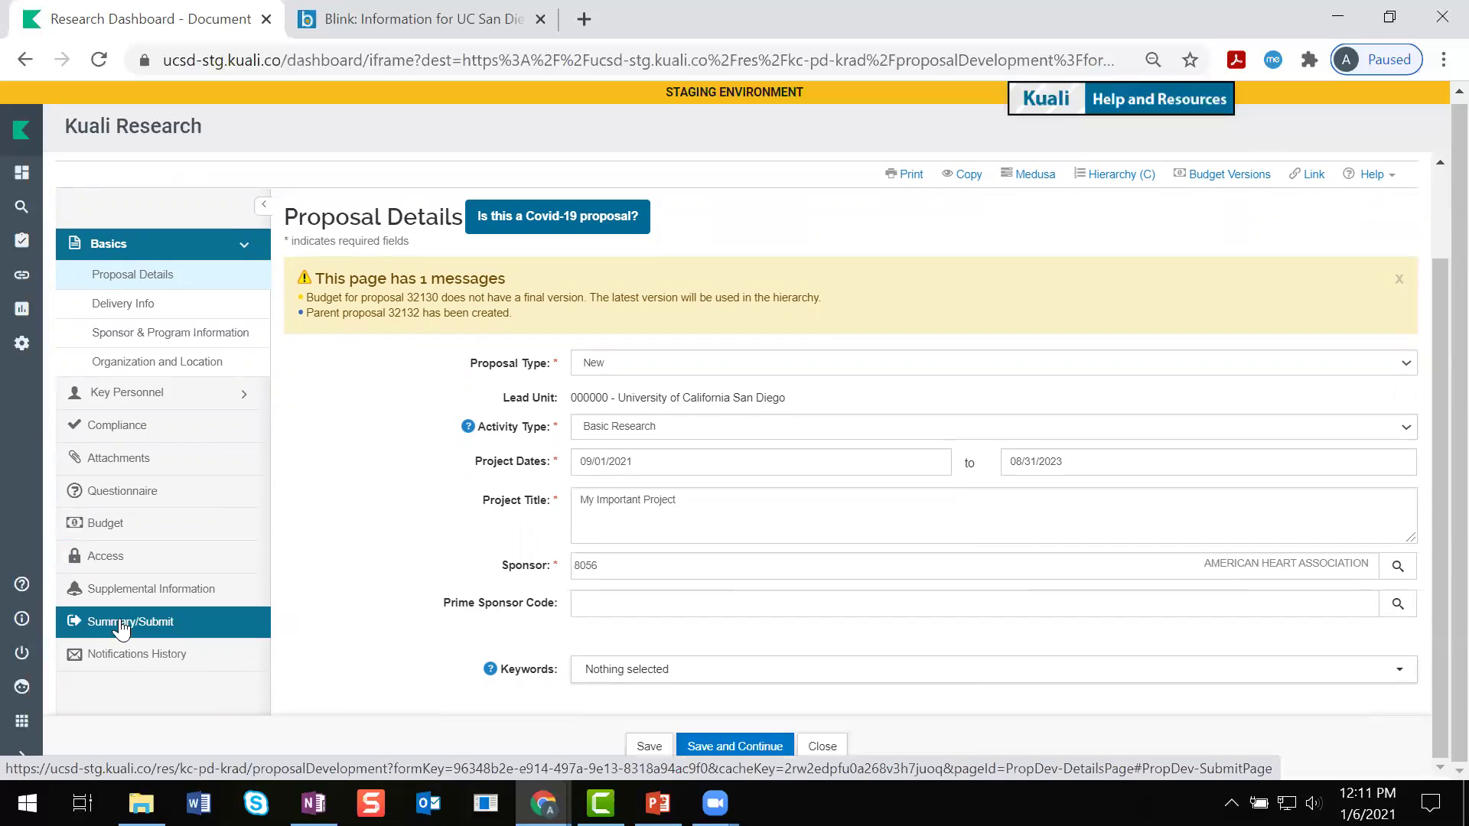
click(169, 621)
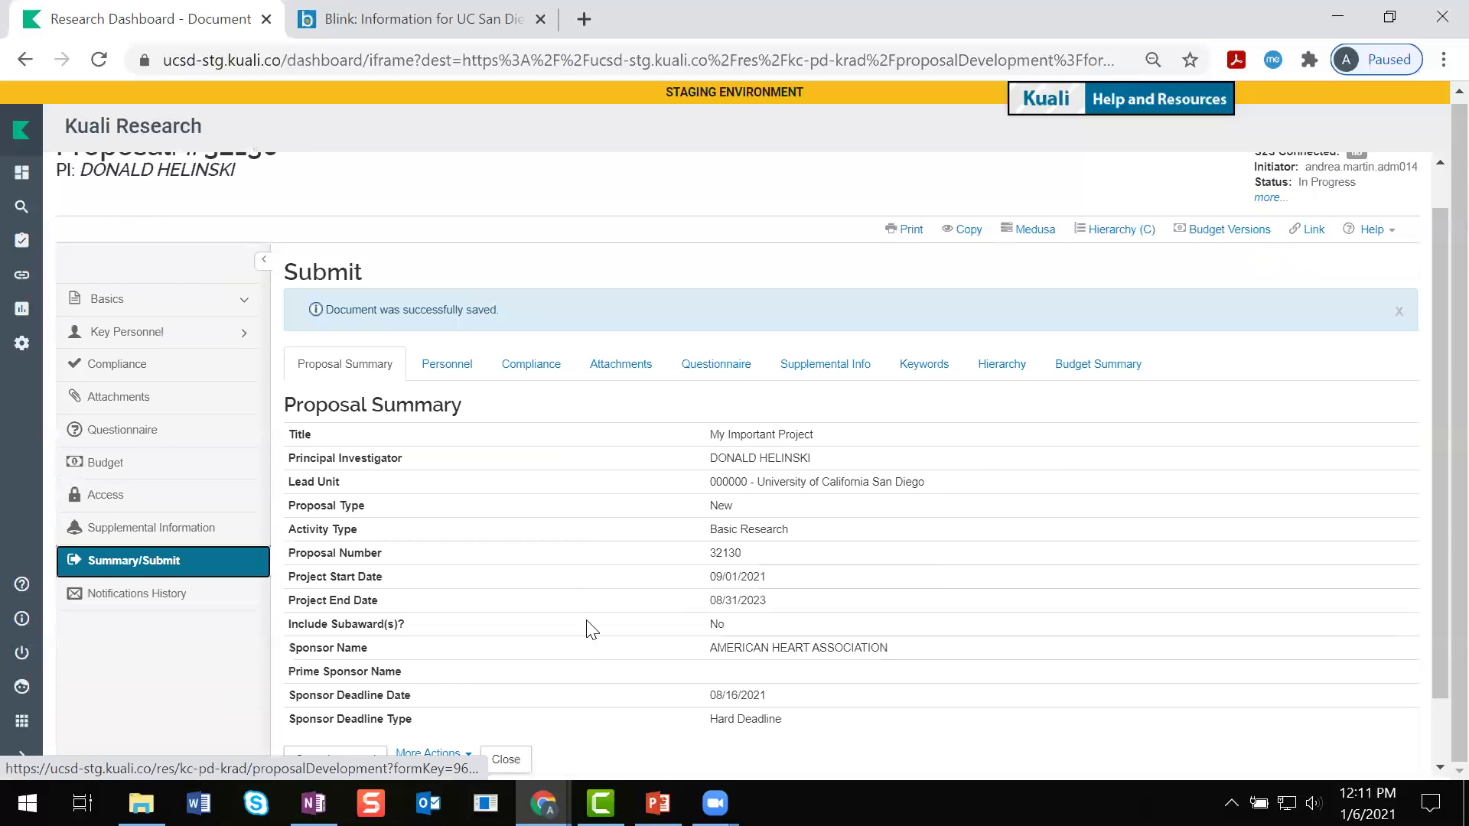
click(1005, 376)
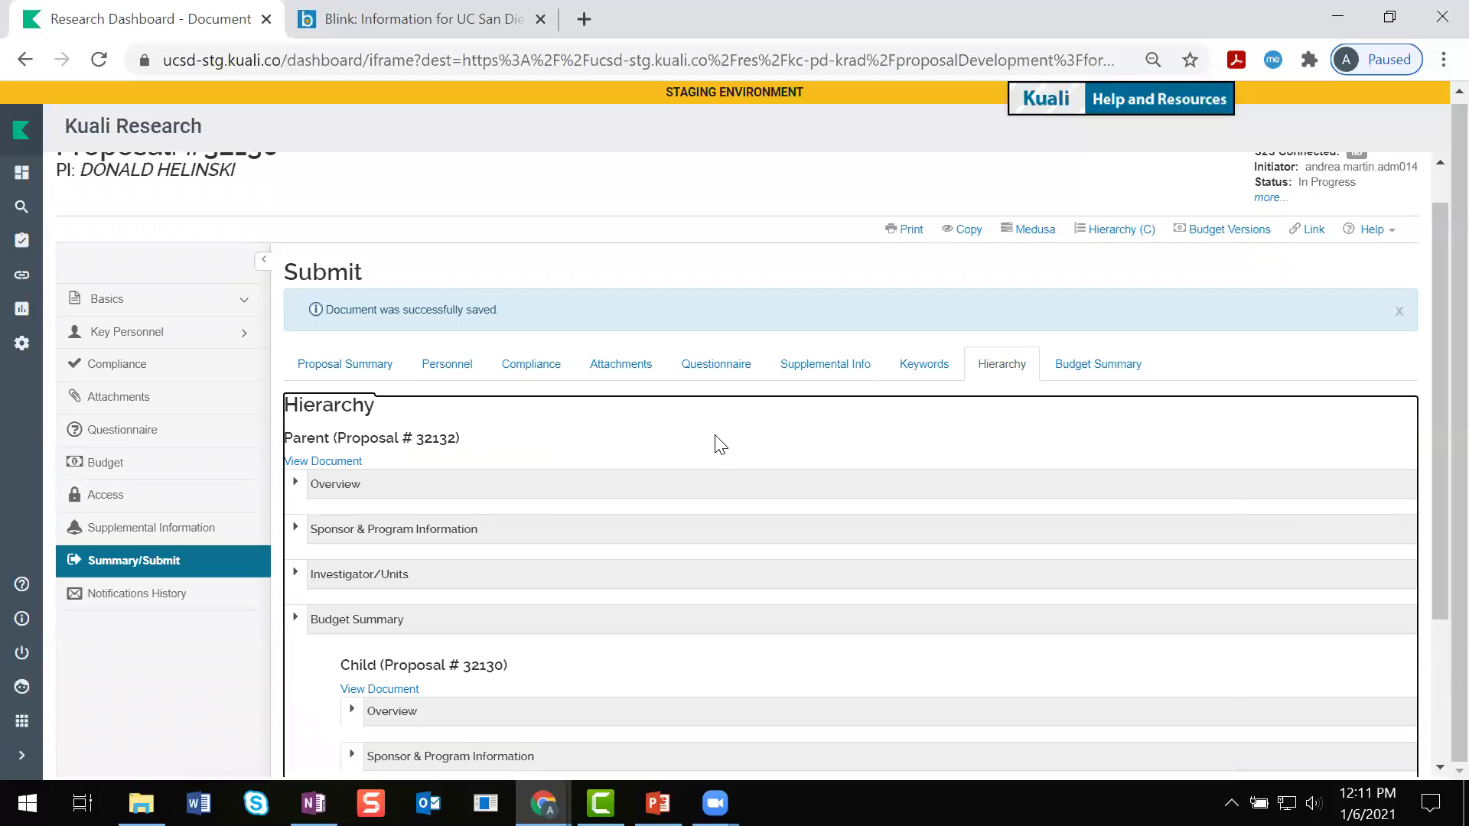
scroll(724, 462, down, 1)
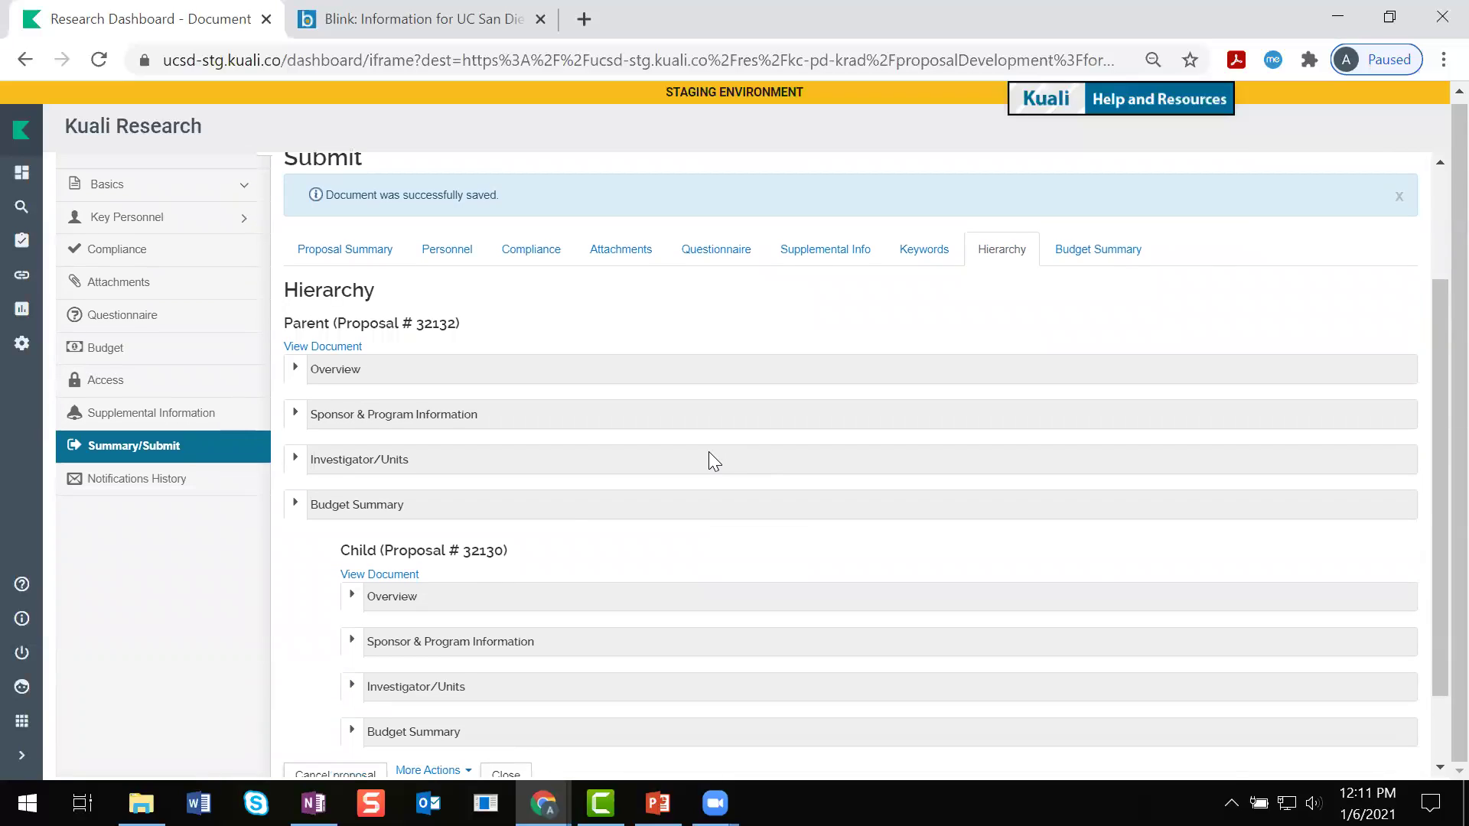
scroll(538, 621, down, 1)
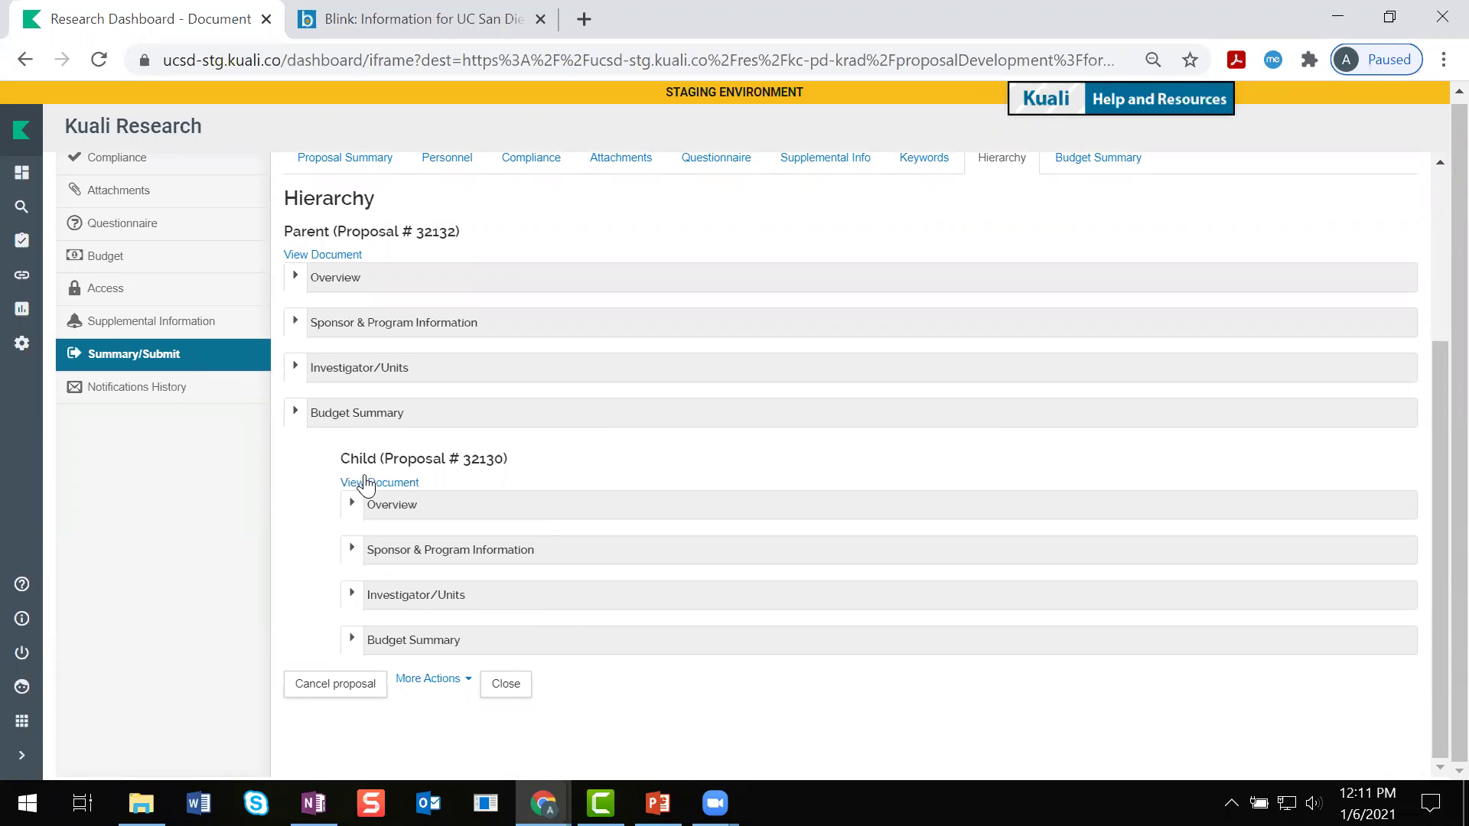
scroll(509, 472, up, 2)
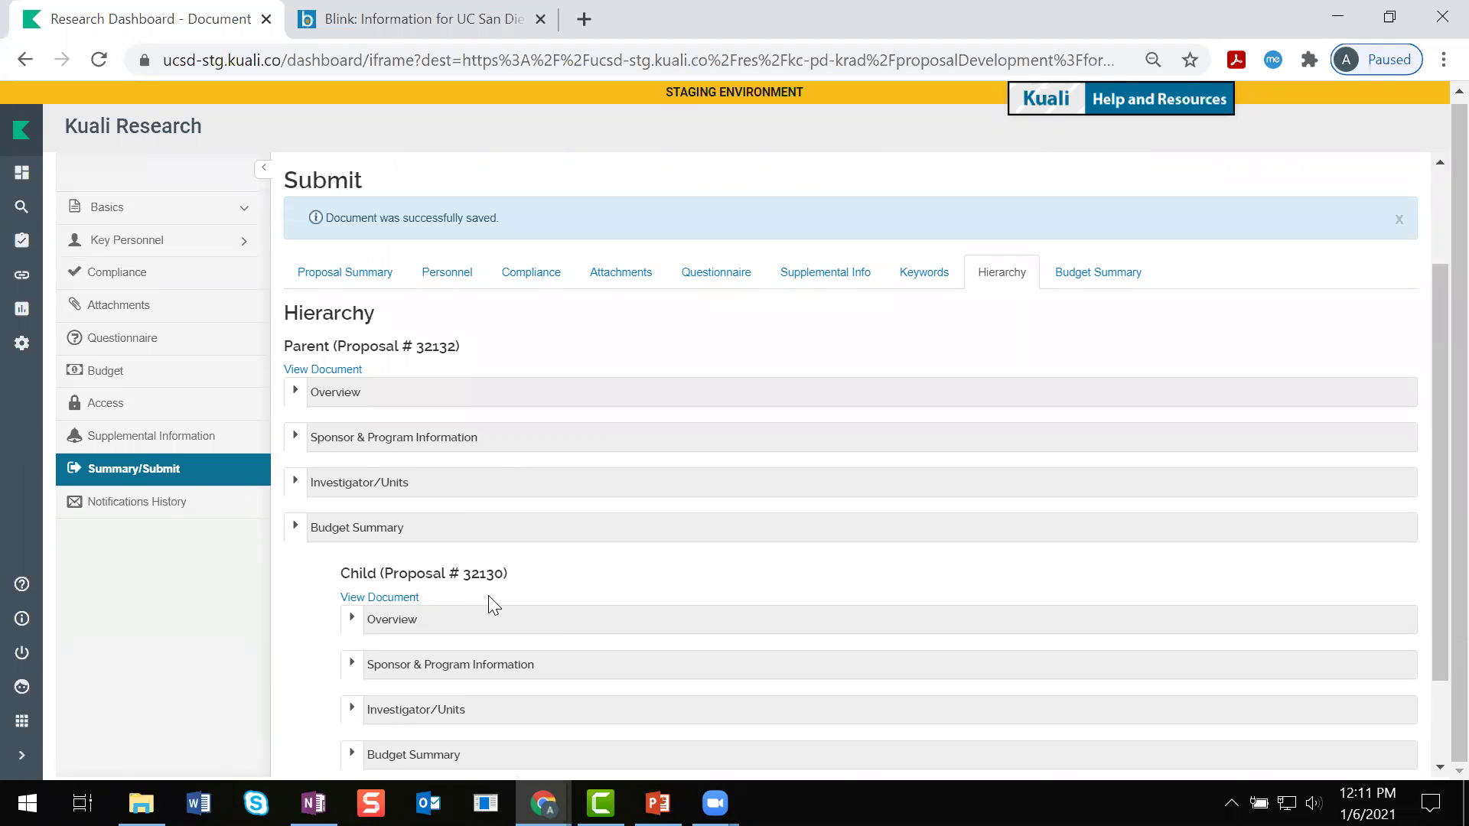
scroll(511, 459, up, 2)
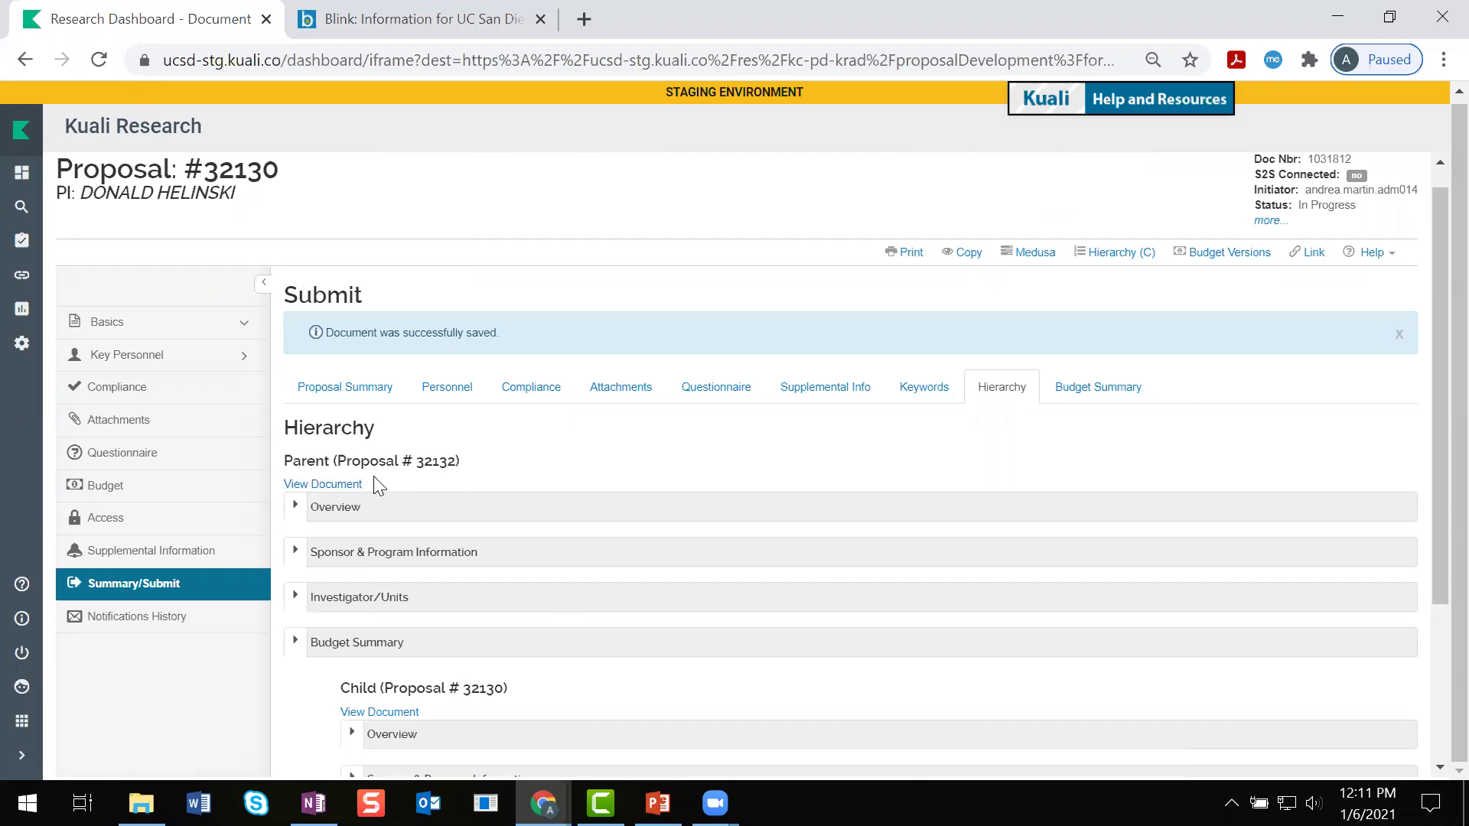
click(339, 486)
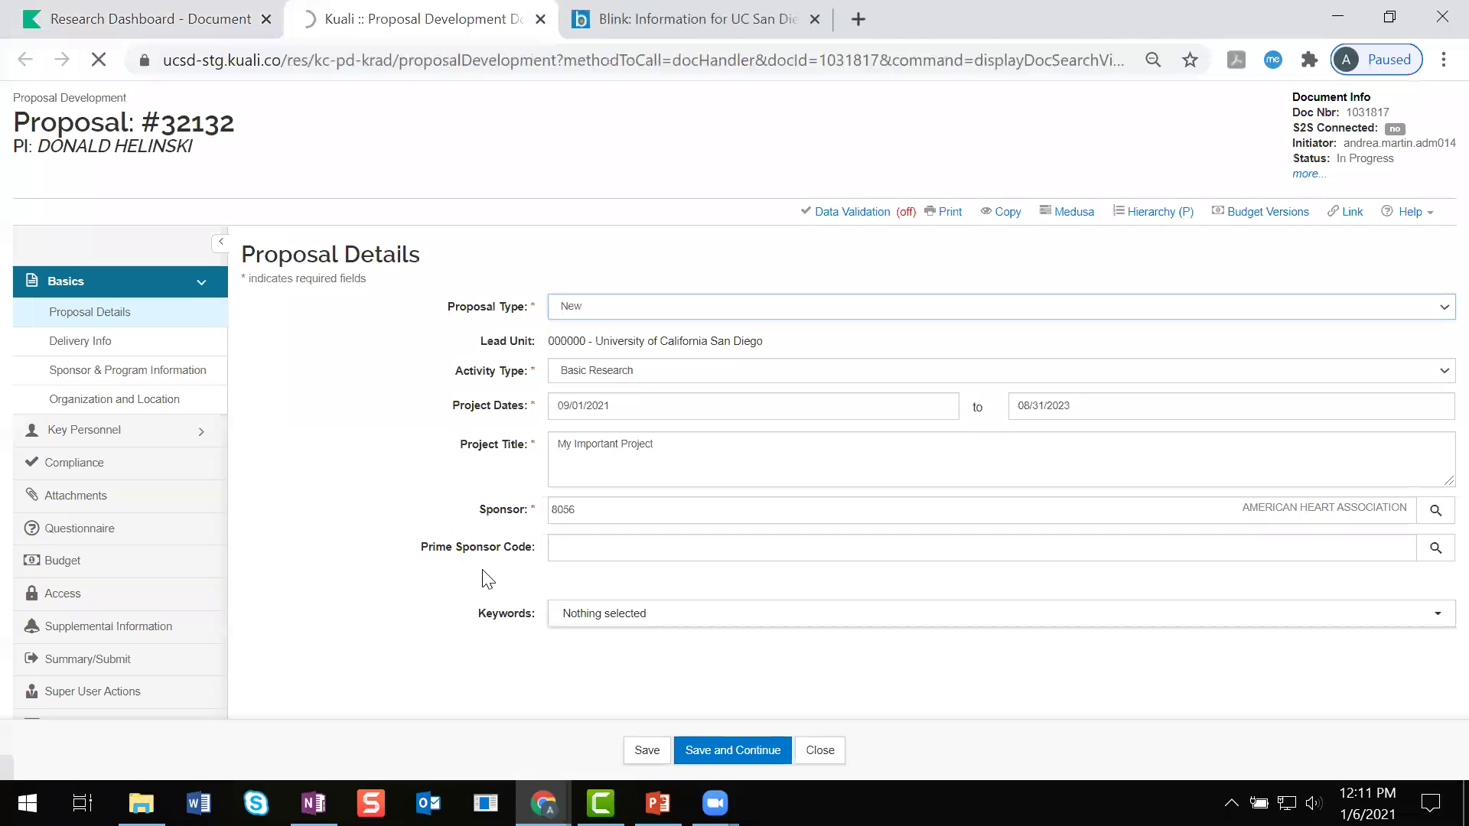
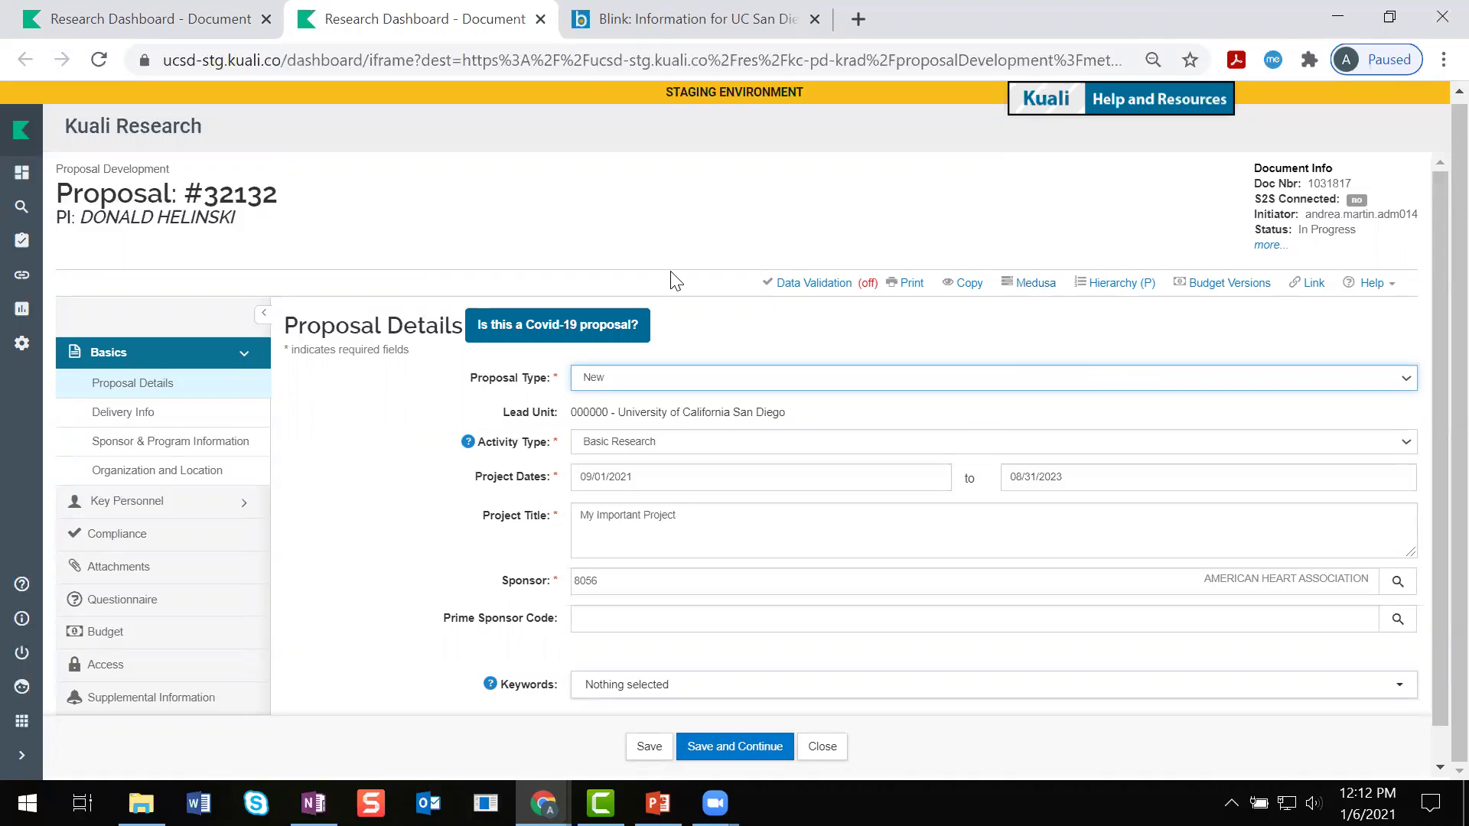
drag(205, 198, 277, 198)
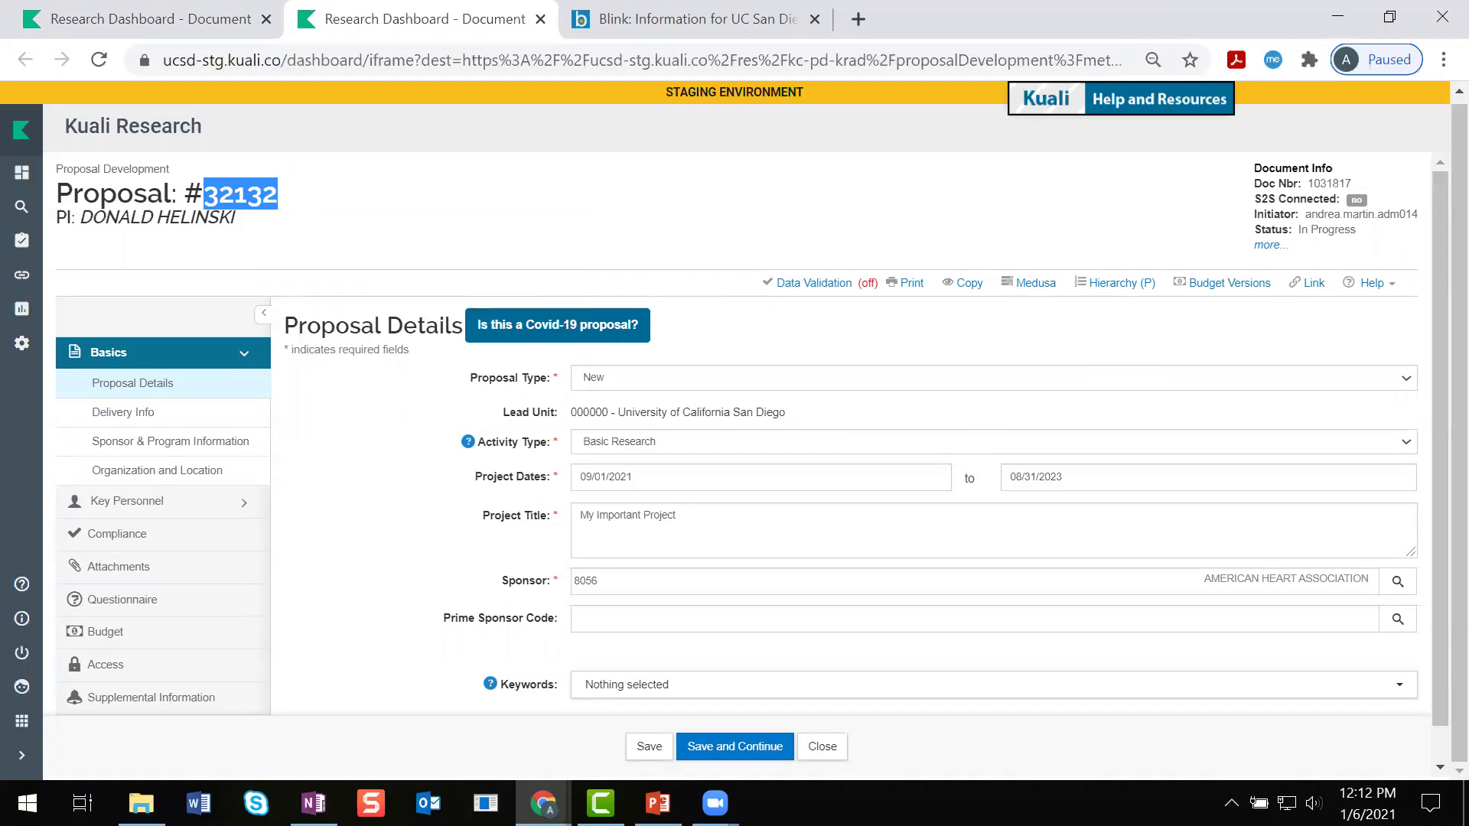
key(alt+Tab)
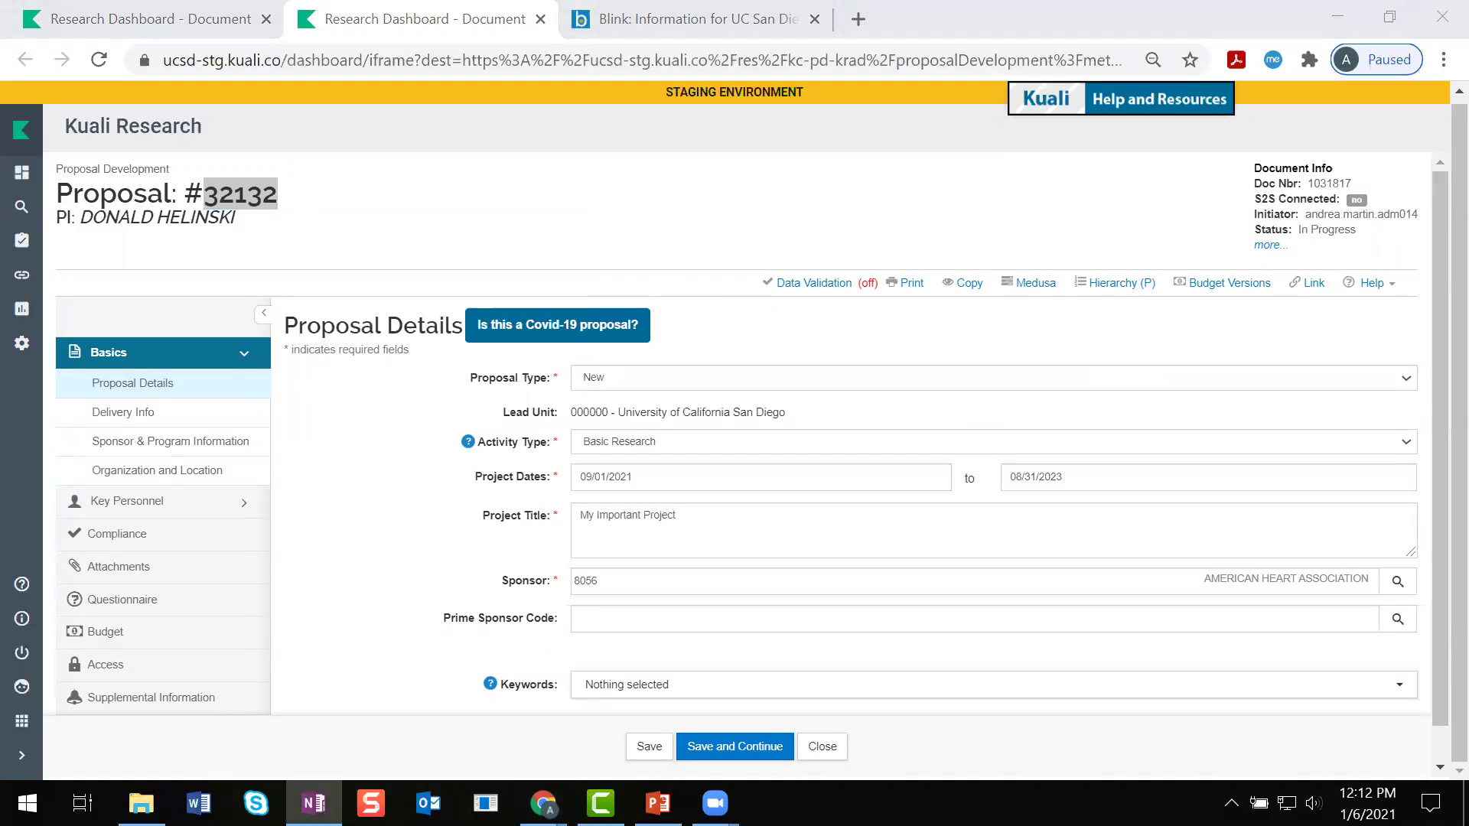
click(834, 249)
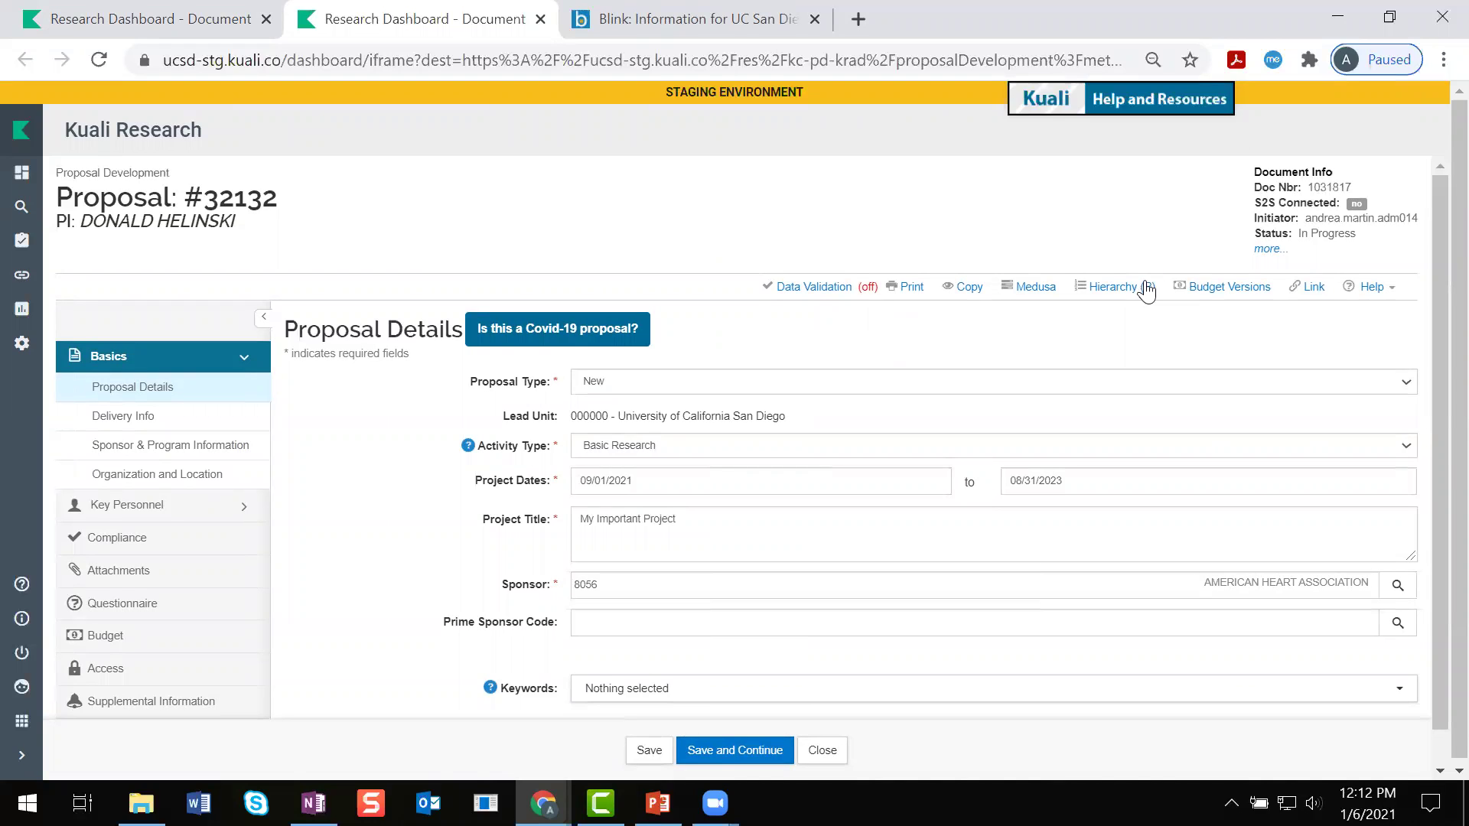
- Link child proposal 32131 to parent proposal 32132 with the Sub-Budget hierarchy budget type
click(1124, 290)
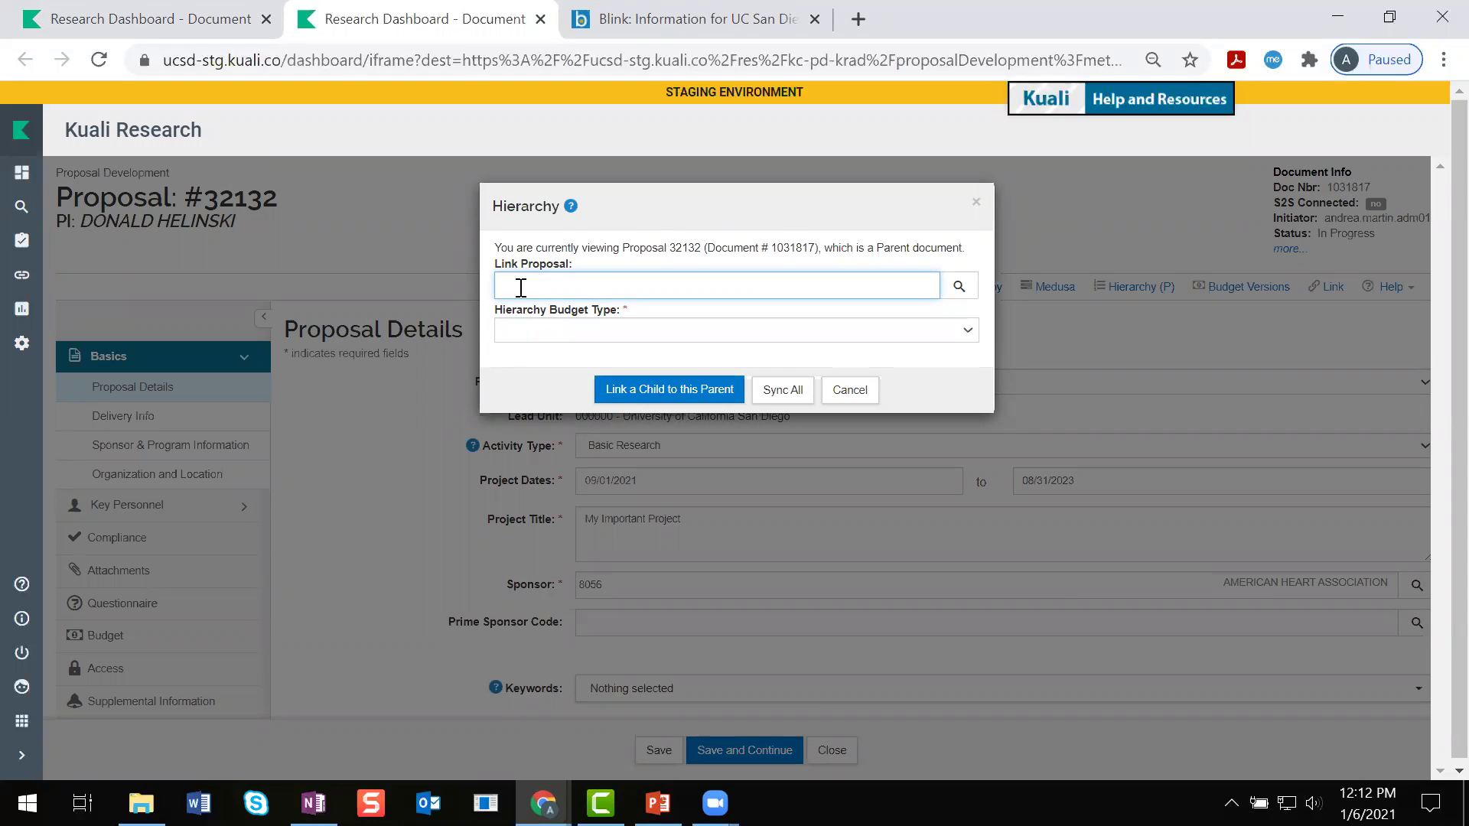
text(32131)
click(584, 334)
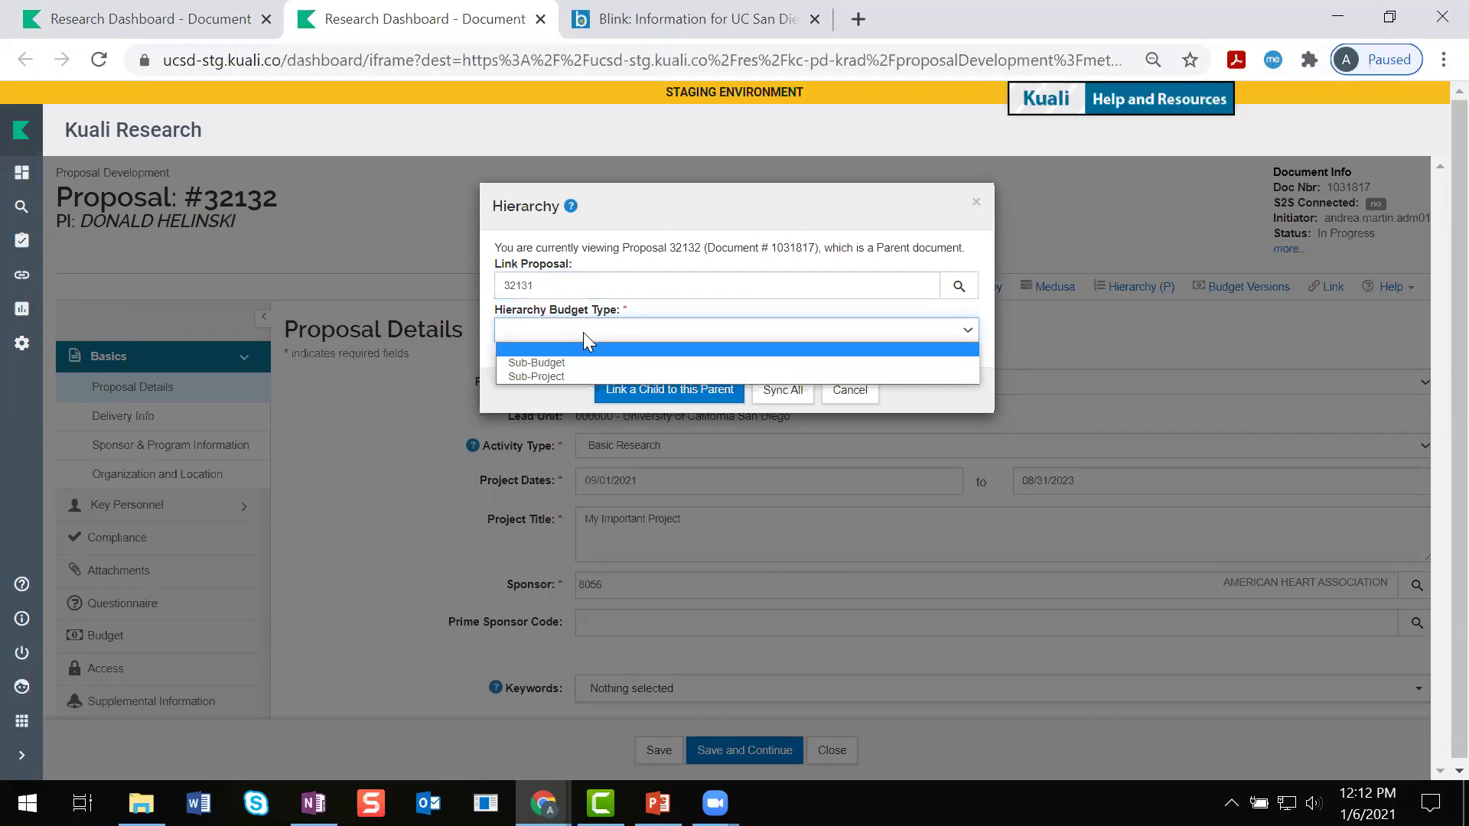
click(545, 363)
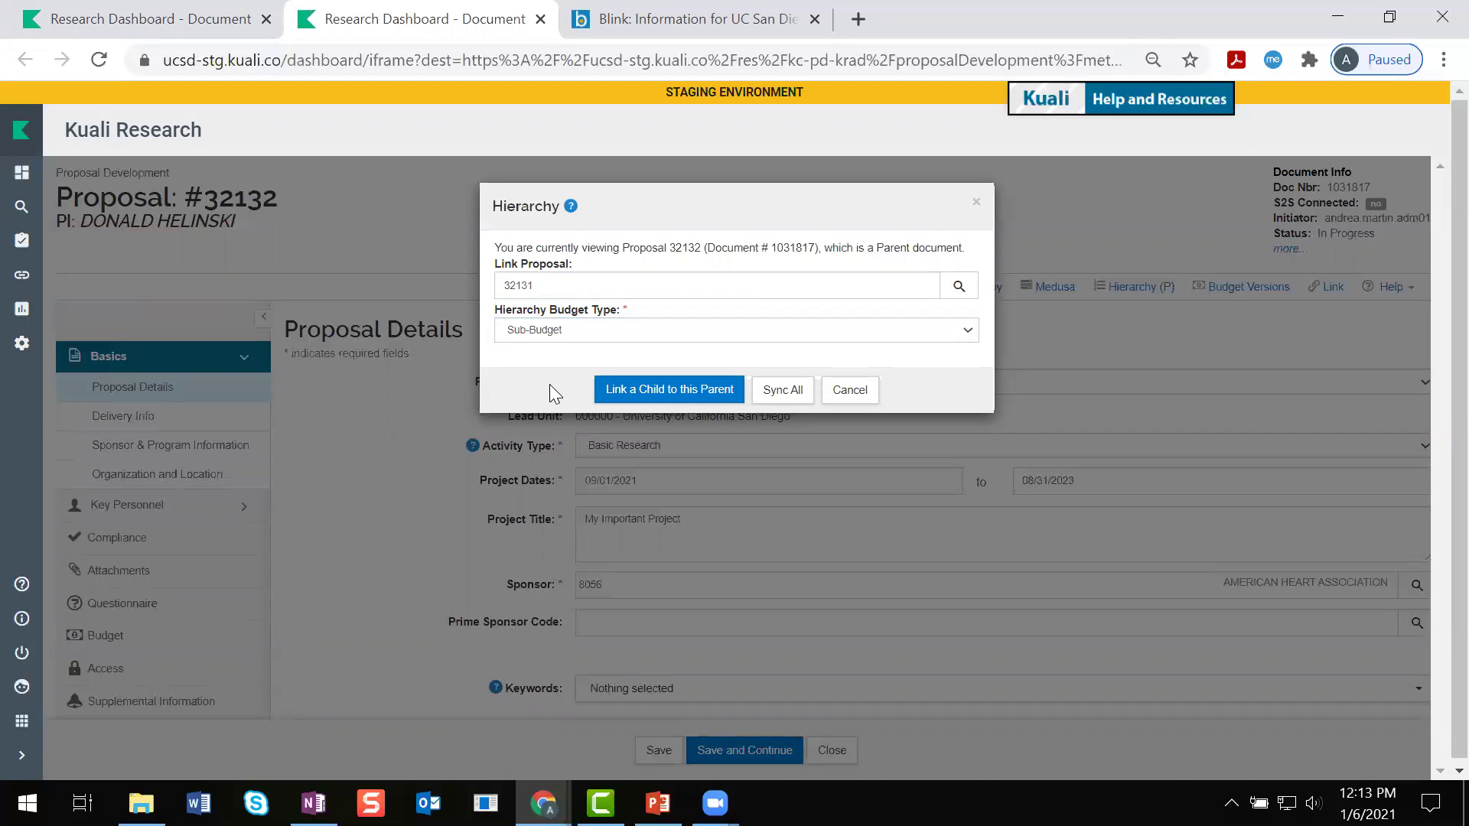
click(692, 400)
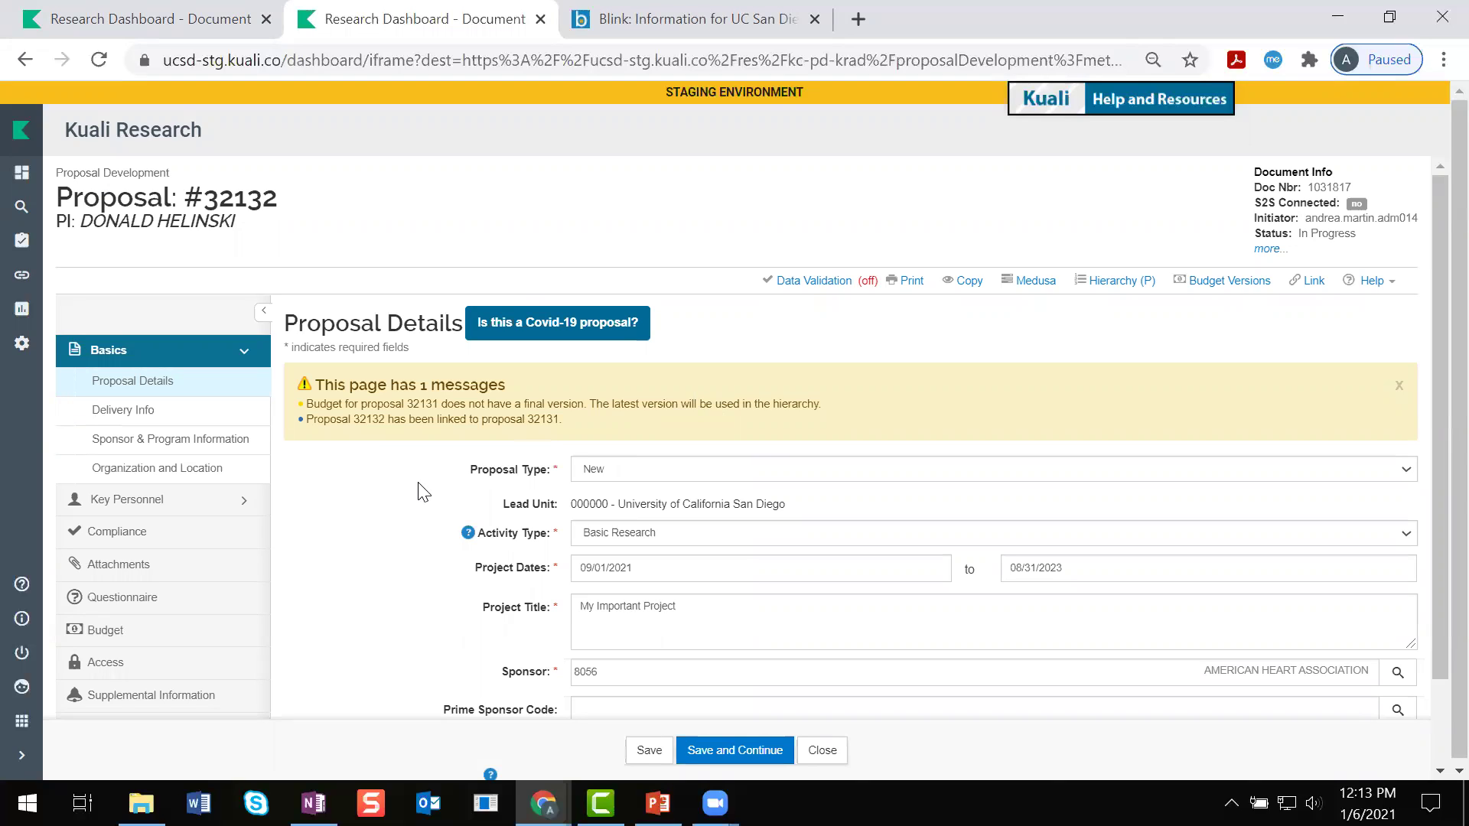
- Examine the hierarchy in the submission summary of parent proposal 32132, including its child proposals
scroll(419, 492, down, 2)
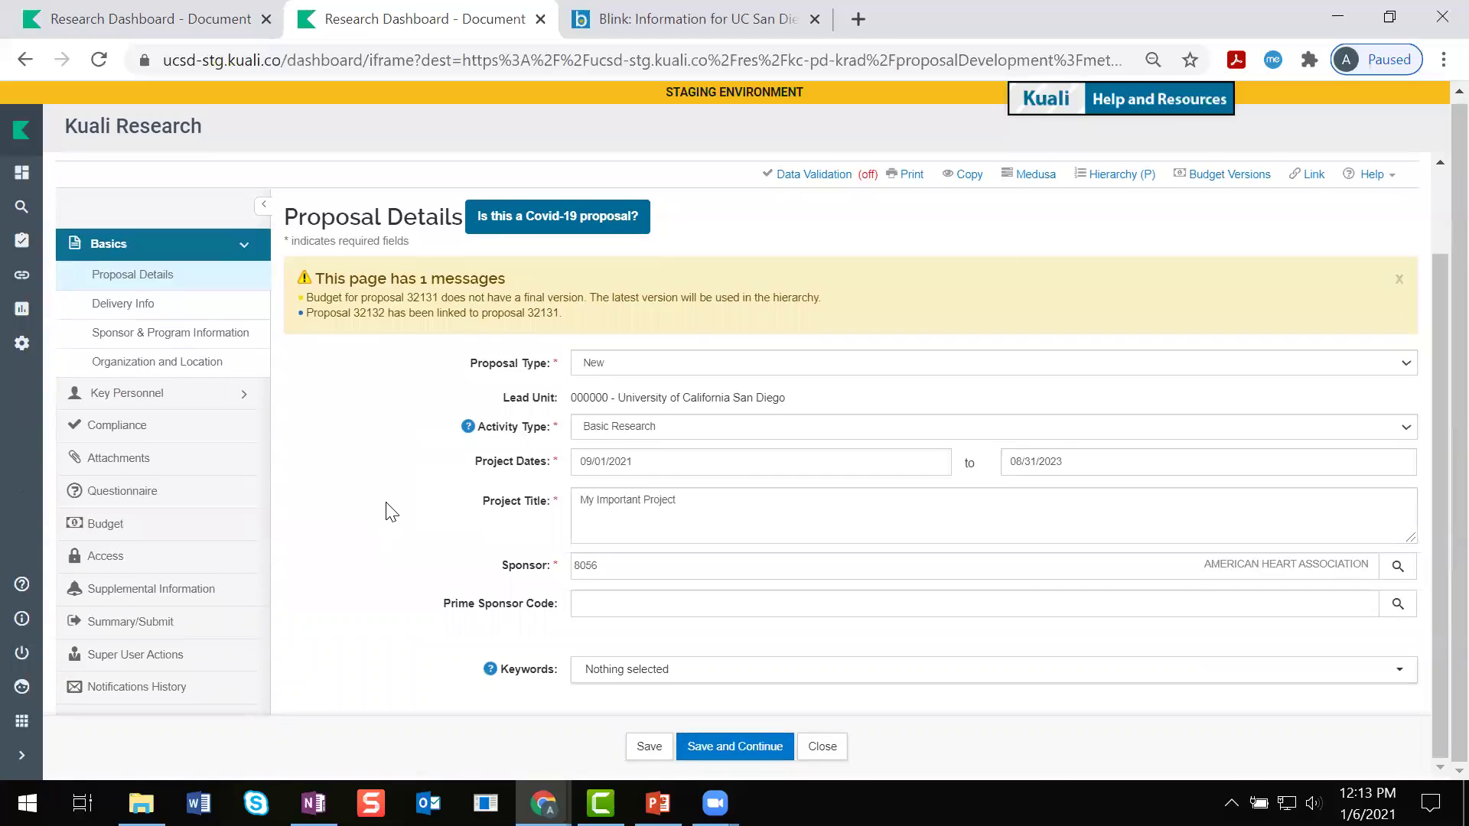
click(157, 623)
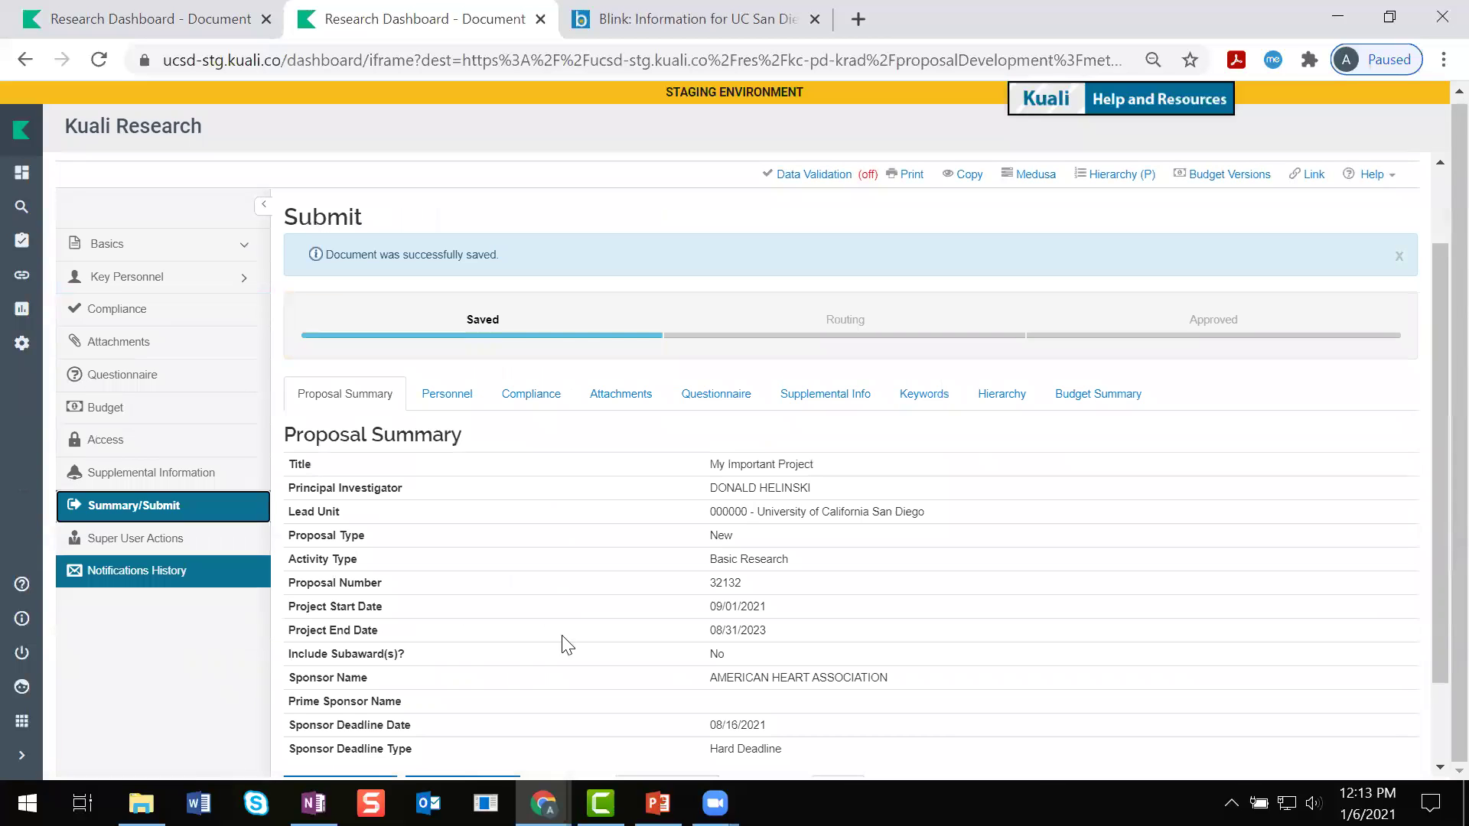
click(1012, 396)
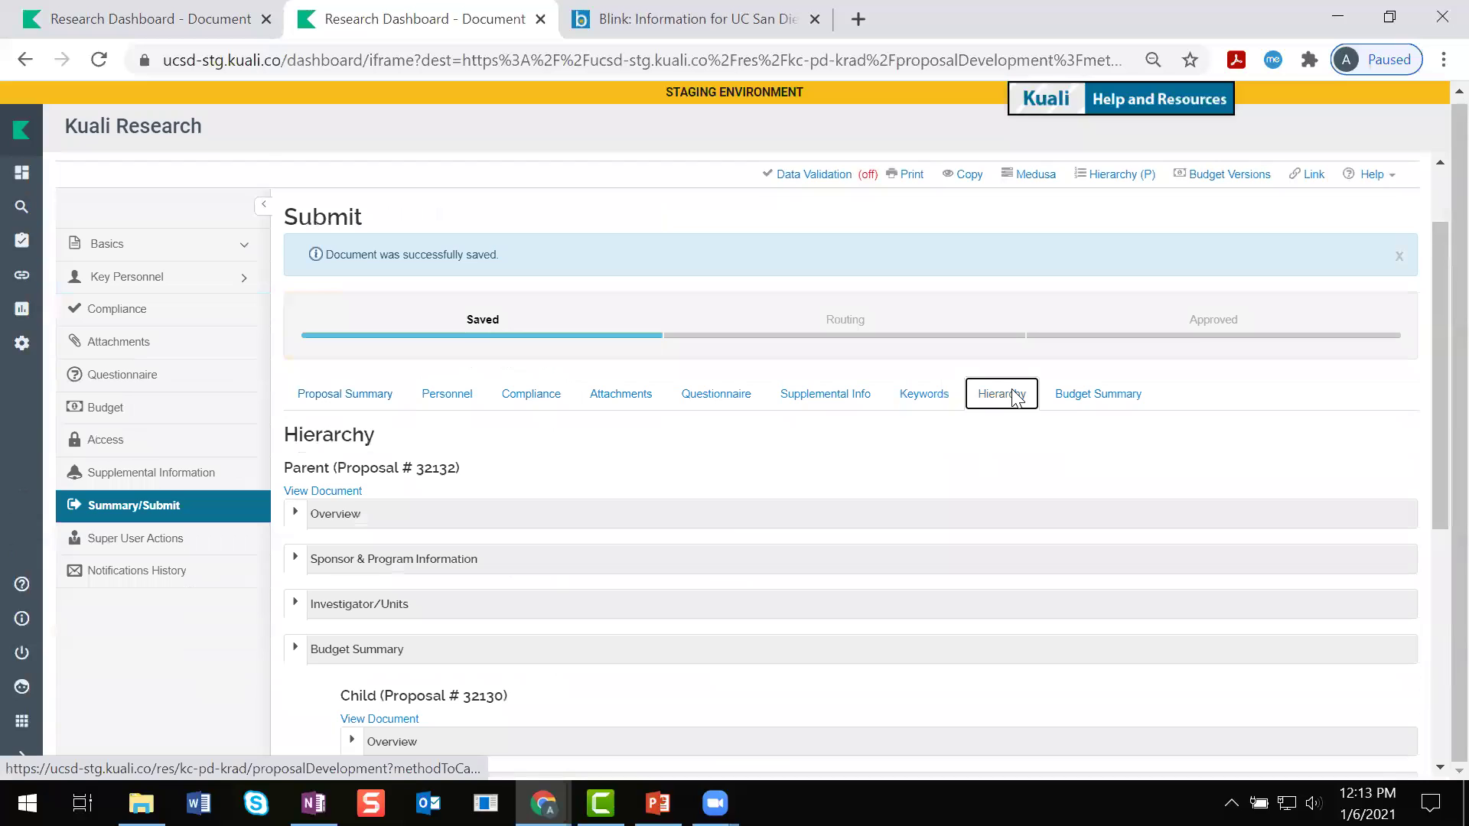
scroll(729, 532, down, 3)
scroll(728, 531, down, 3)
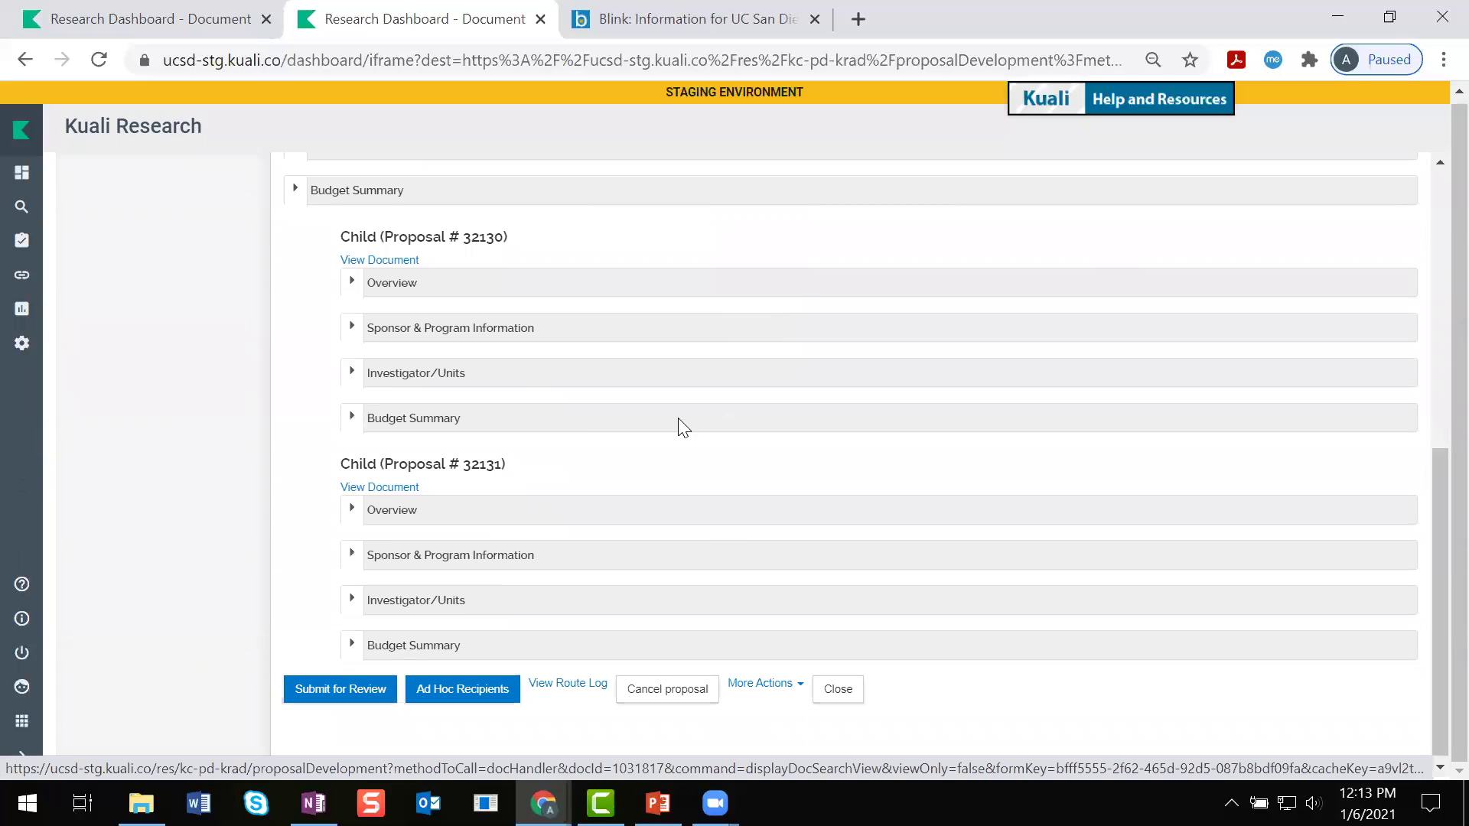
scroll(664, 456, up, 2)
scroll(664, 456, up, 2)
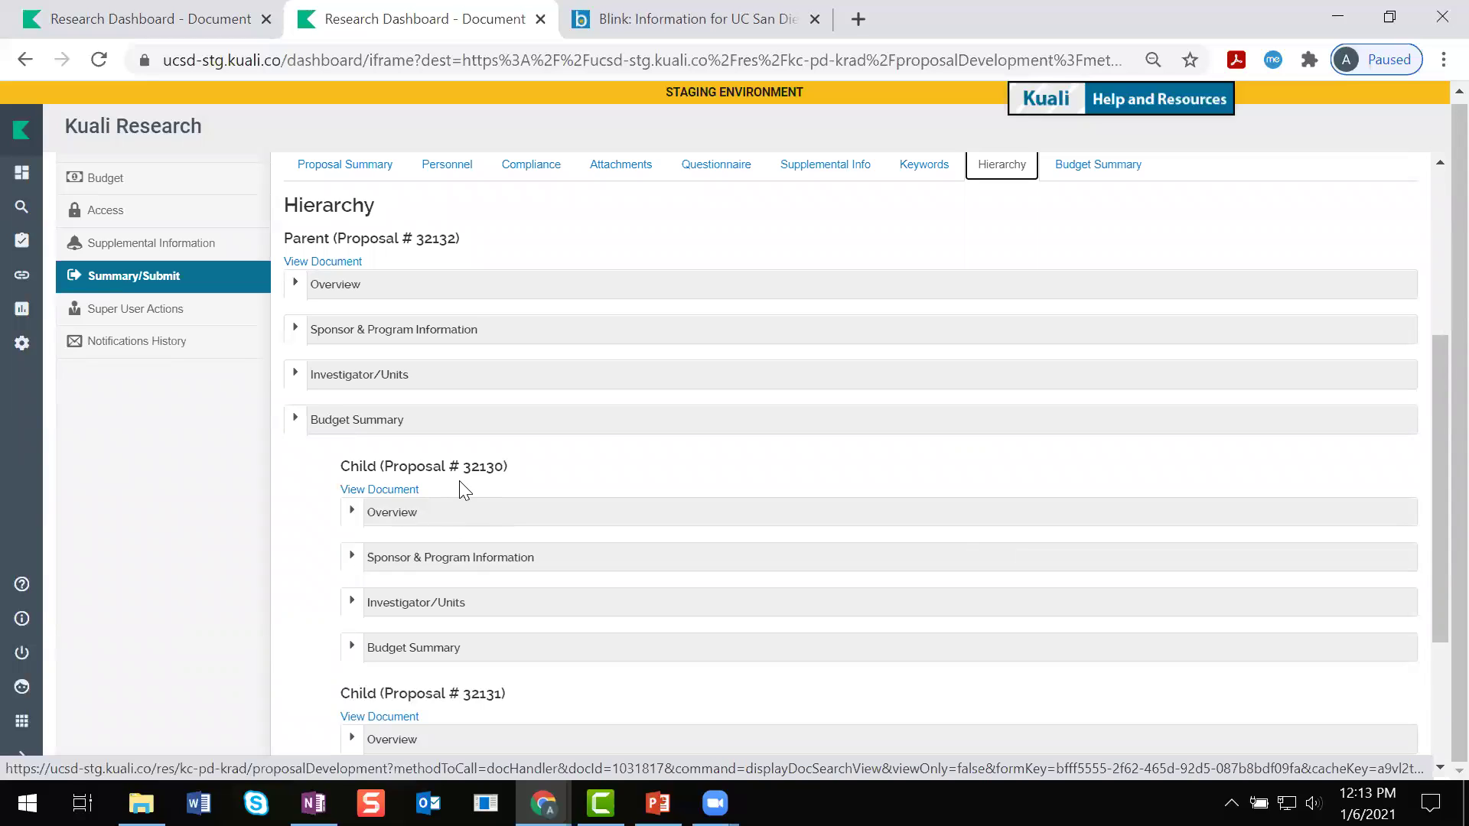
- Open child proposal 32130 from the hierarchy and show the non-personnel costs of its V1 budget
click(380, 495)
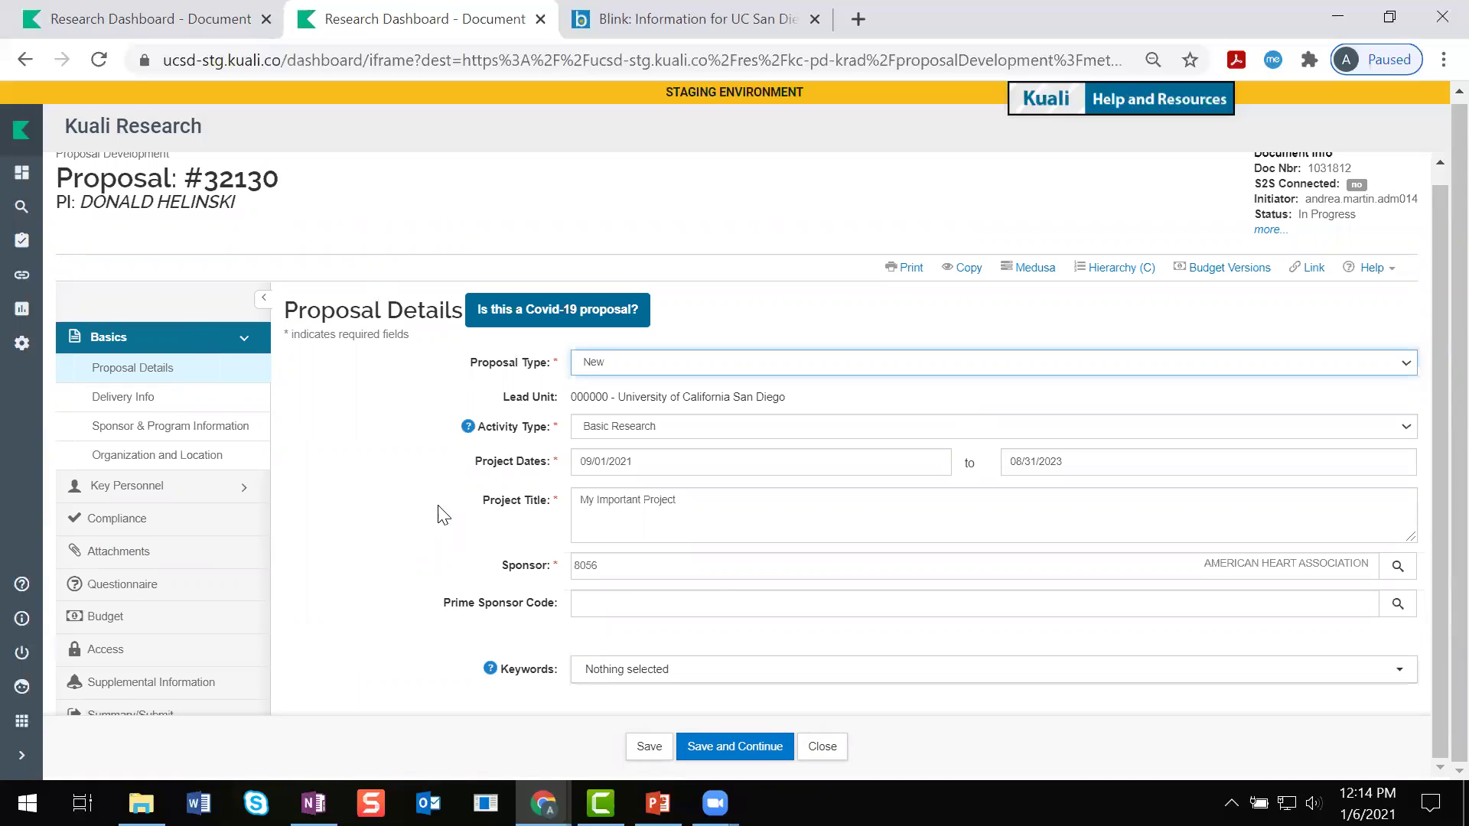
click(144, 624)
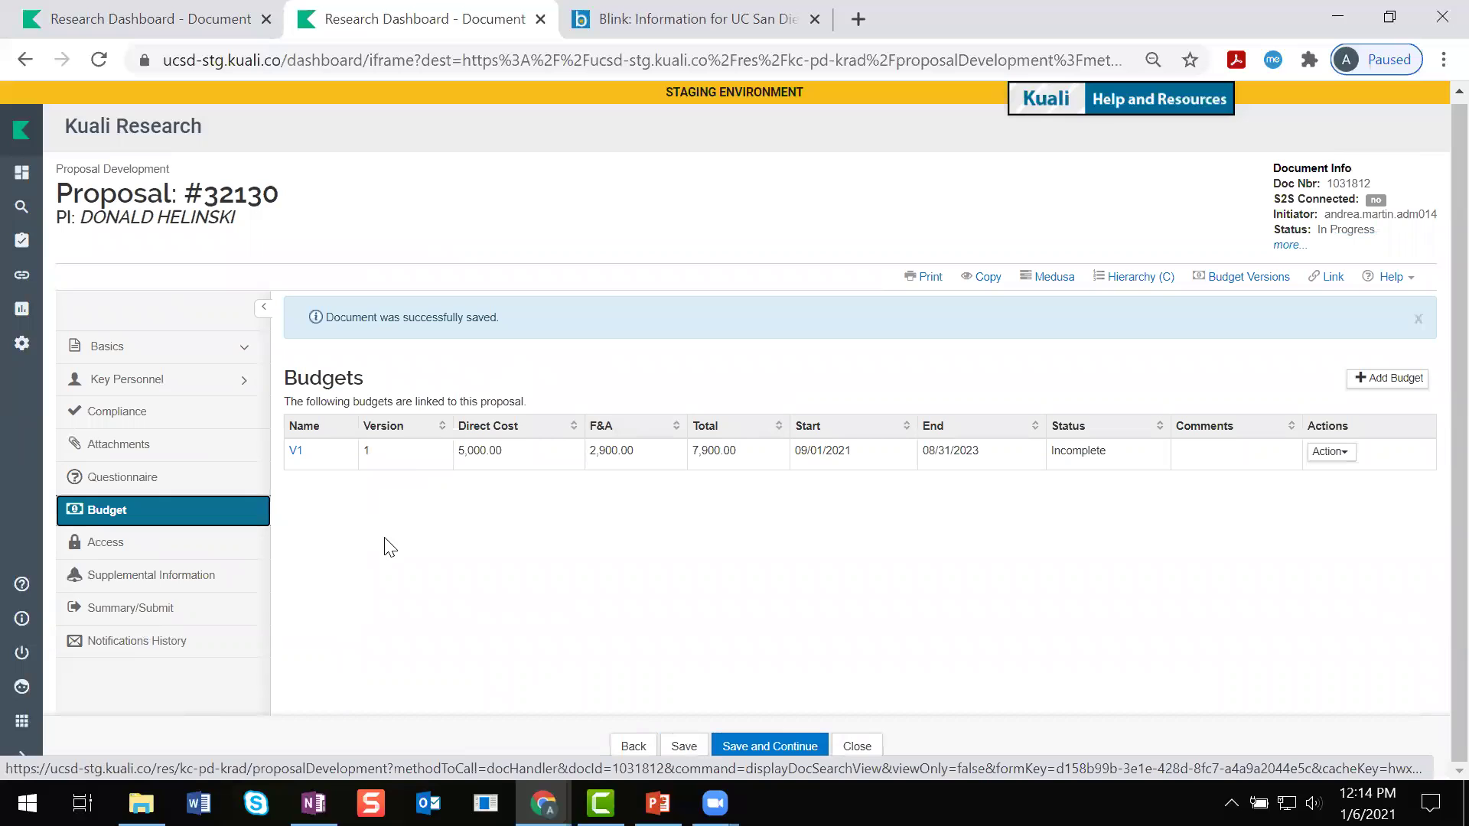
click(297, 453)
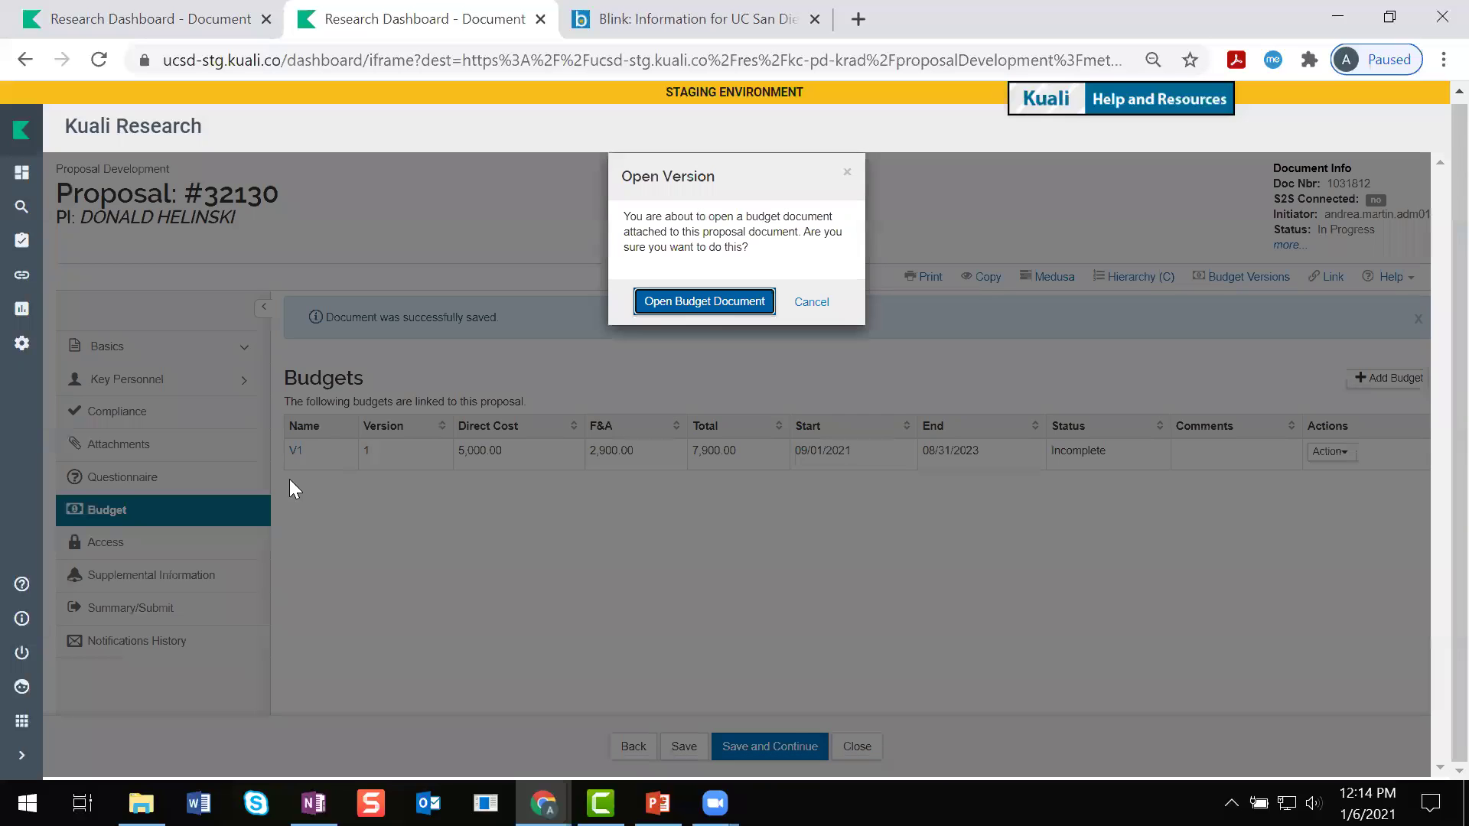
click(665, 302)
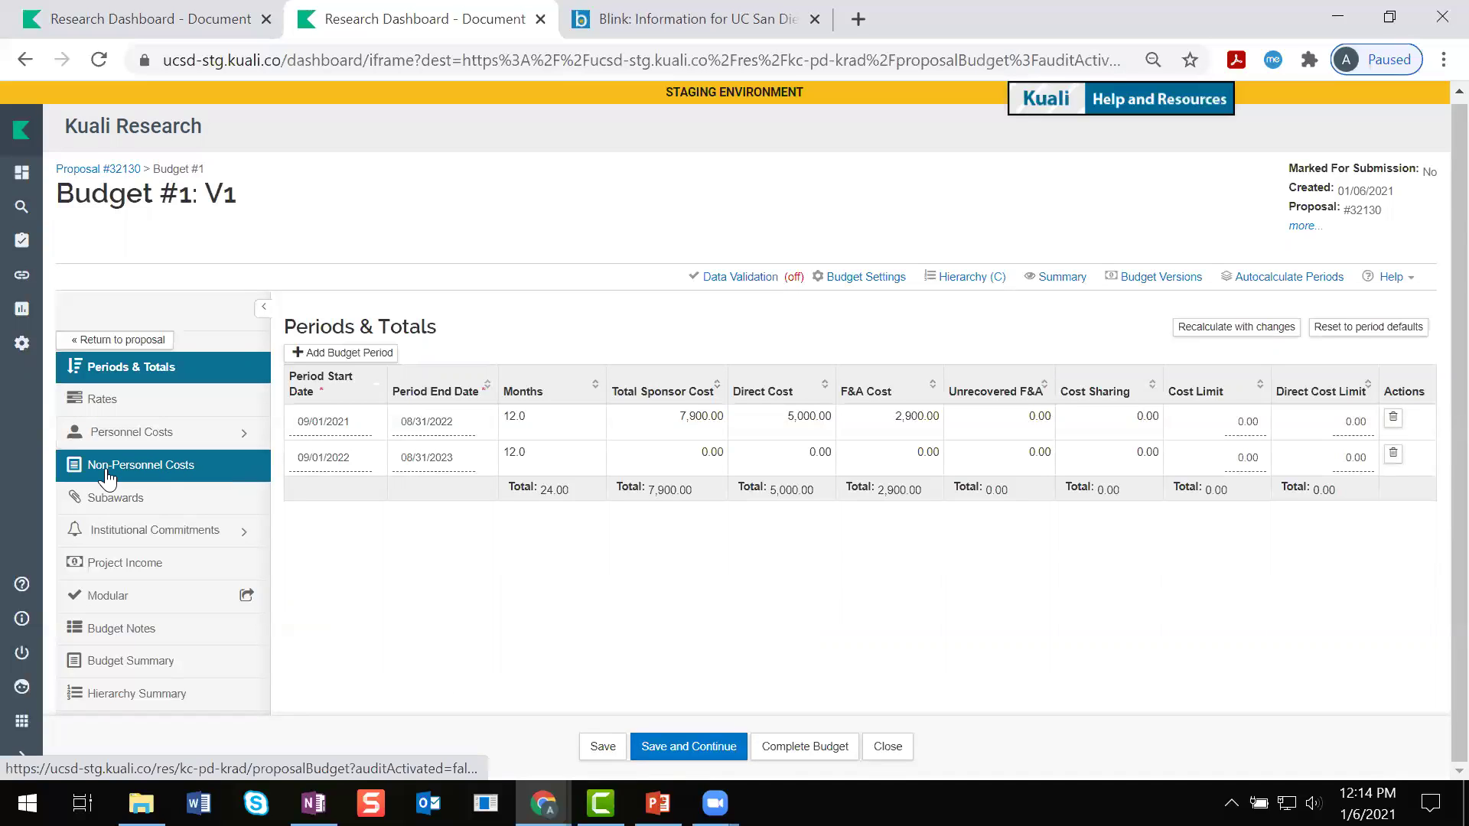
click(175, 474)
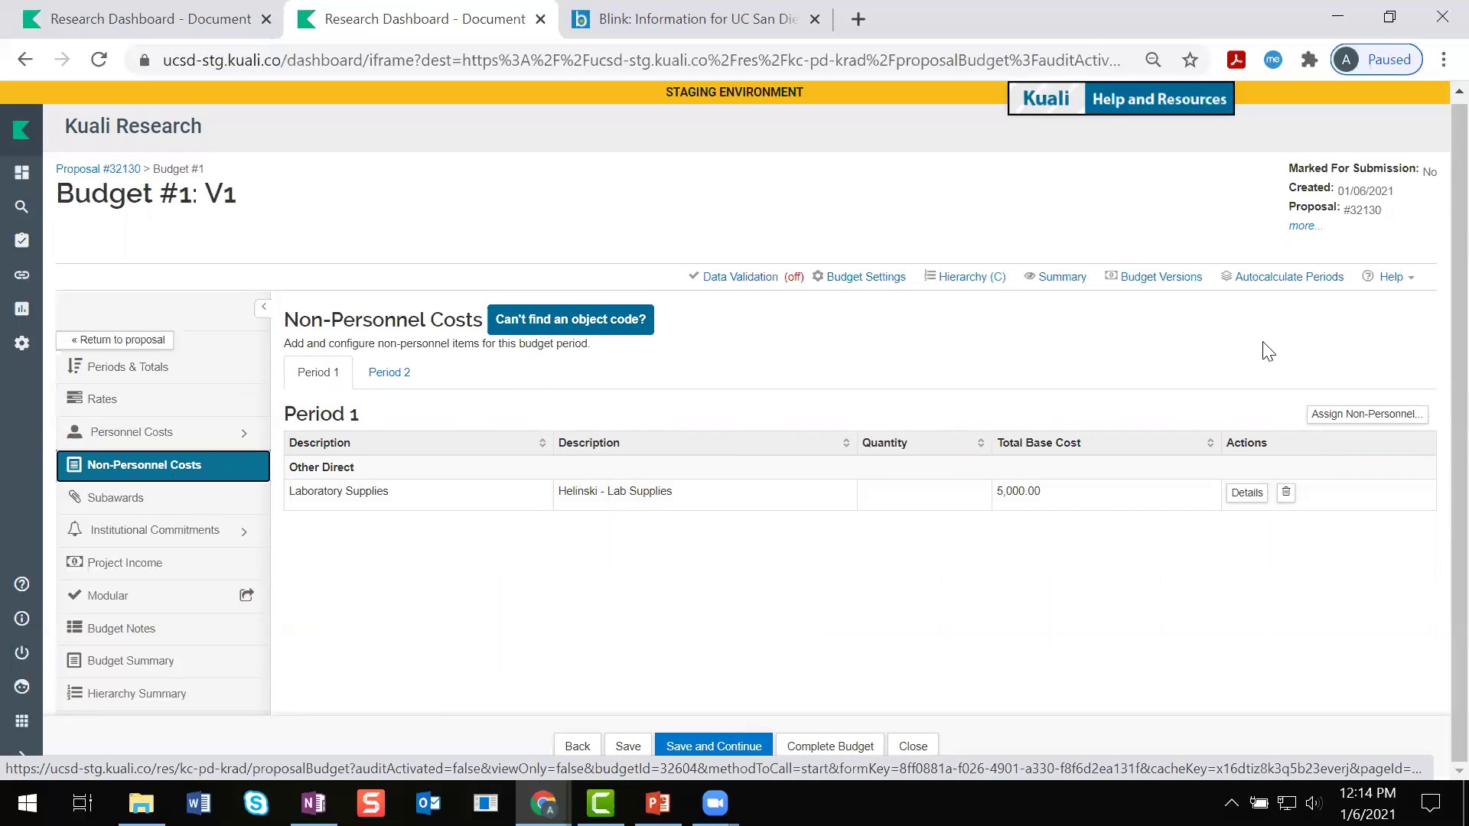
- Start a Period 1 non-personnel item with category type Travel, category Travel - Domestic and object code Travel-In-State
click(1331, 417)
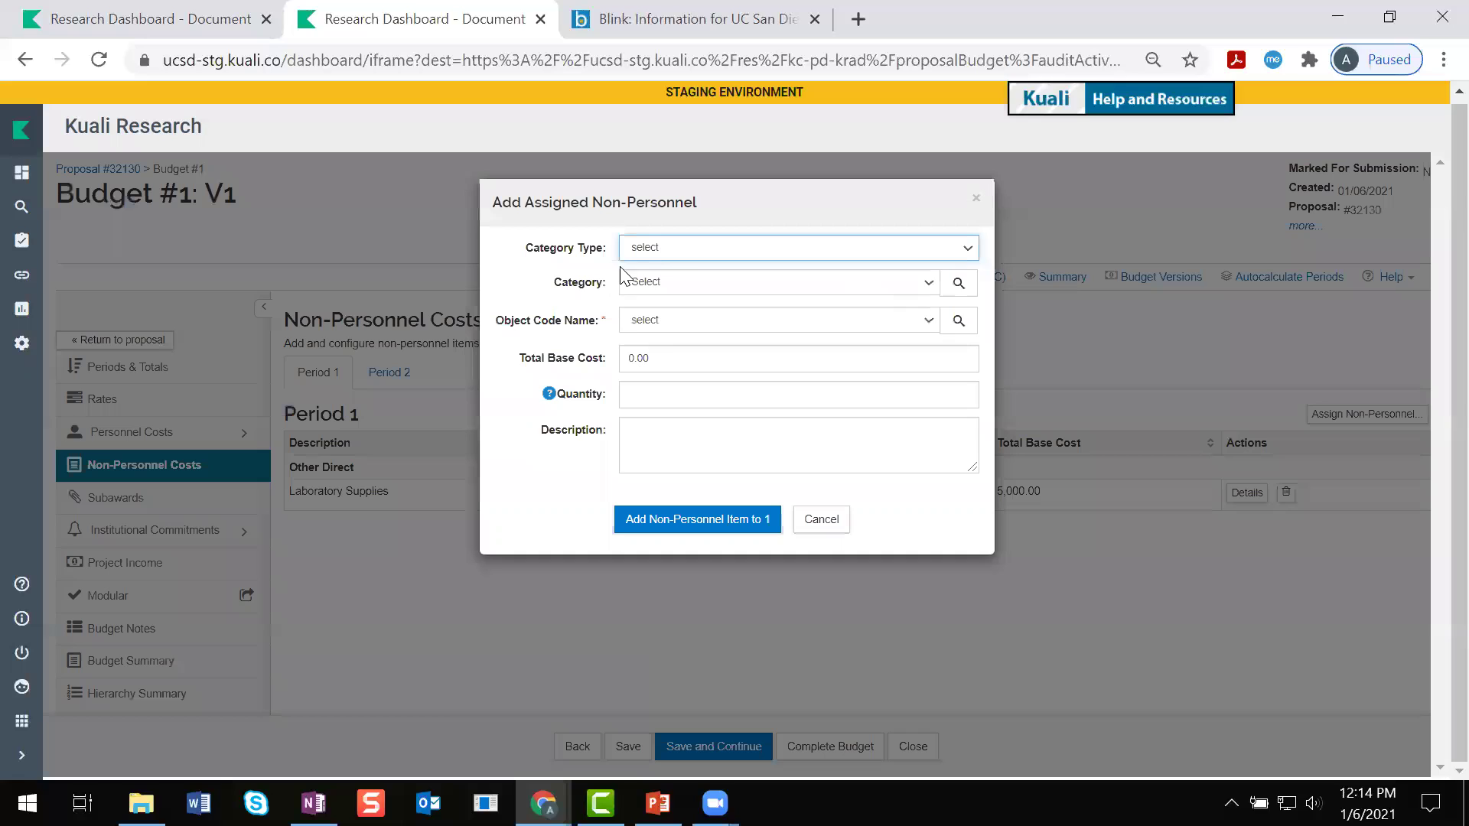
click(651, 246)
click(663, 295)
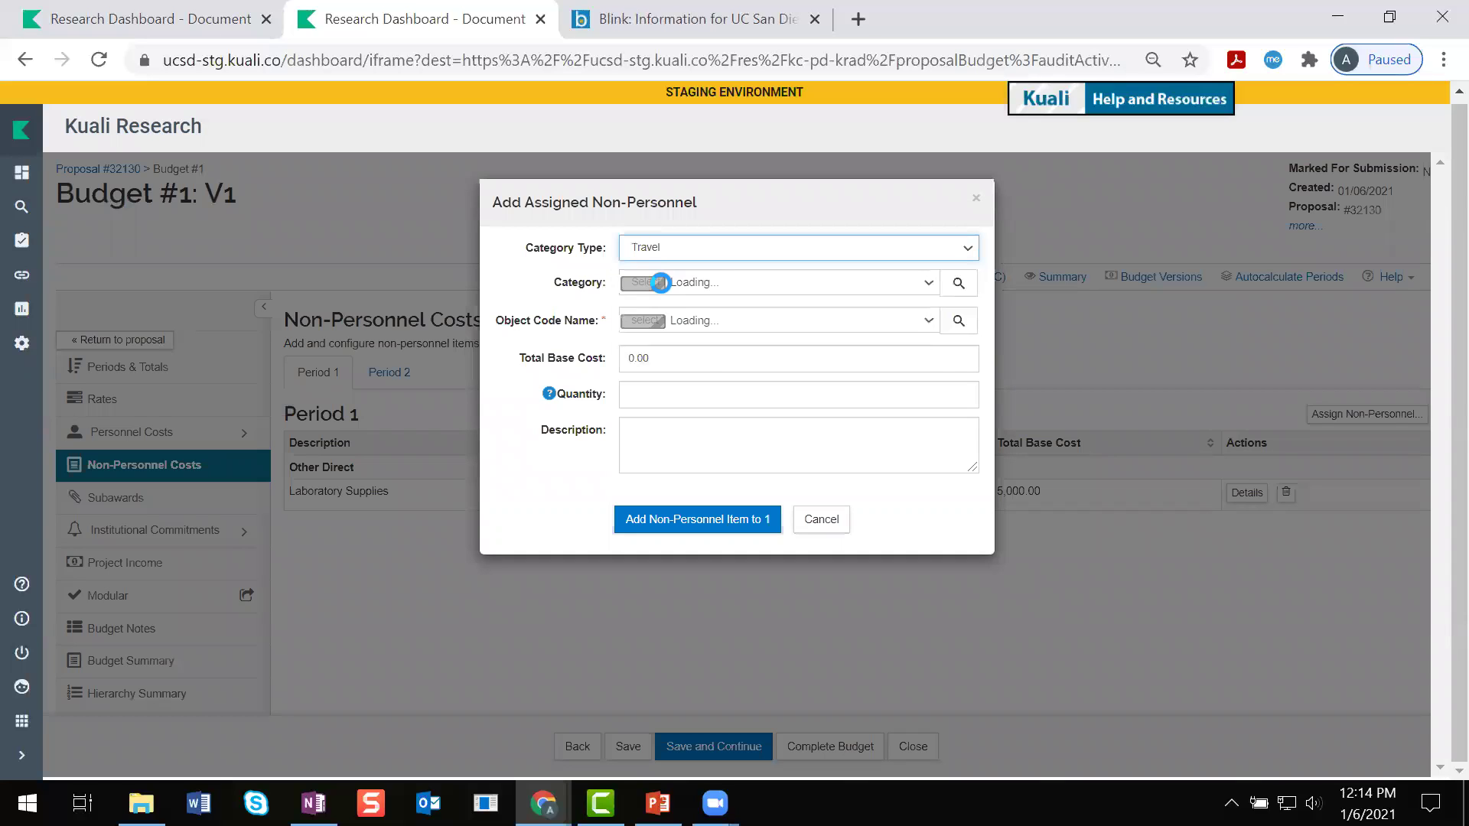
click(660, 284)
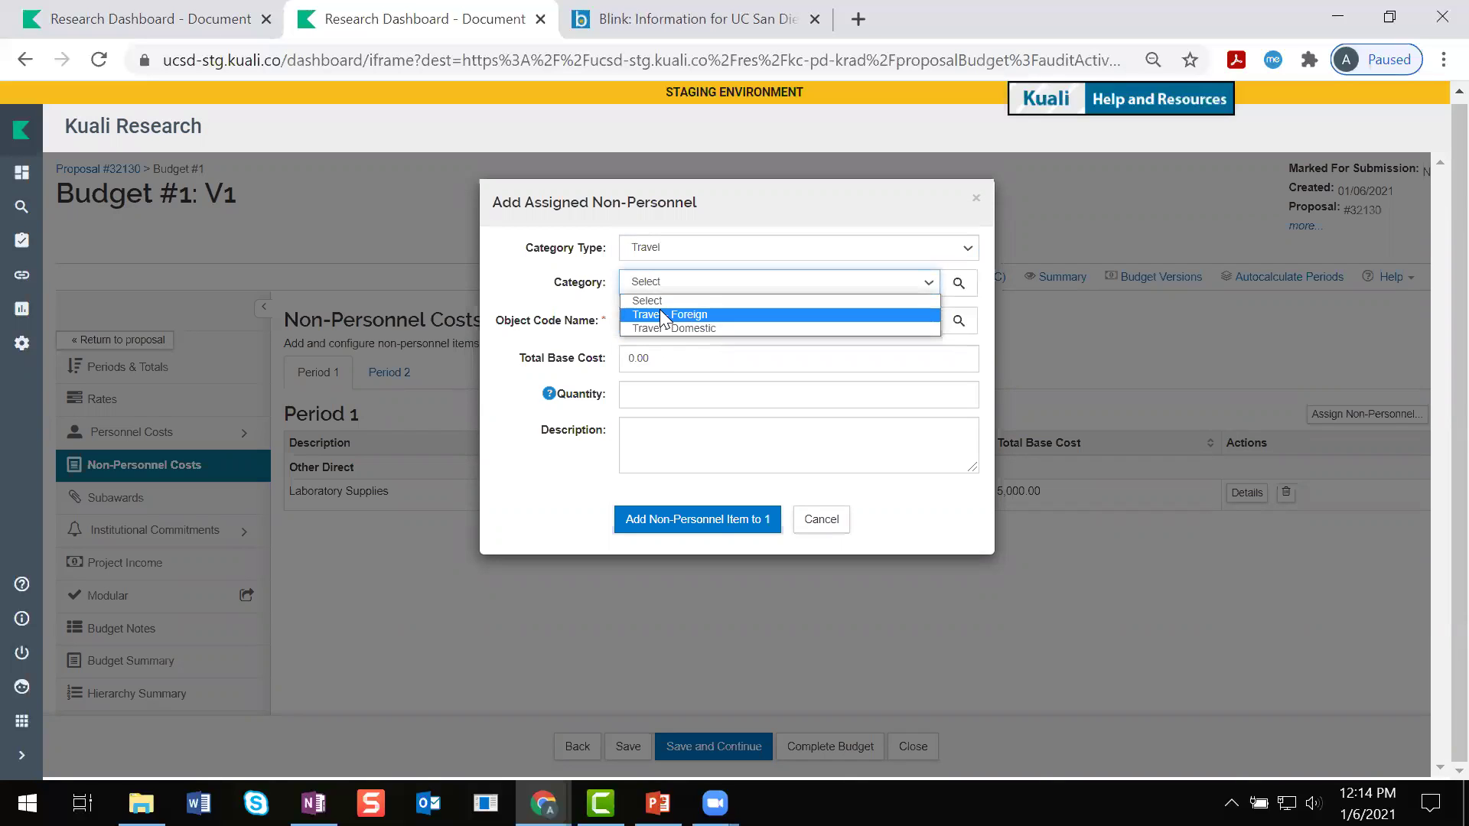
click(667, 327)
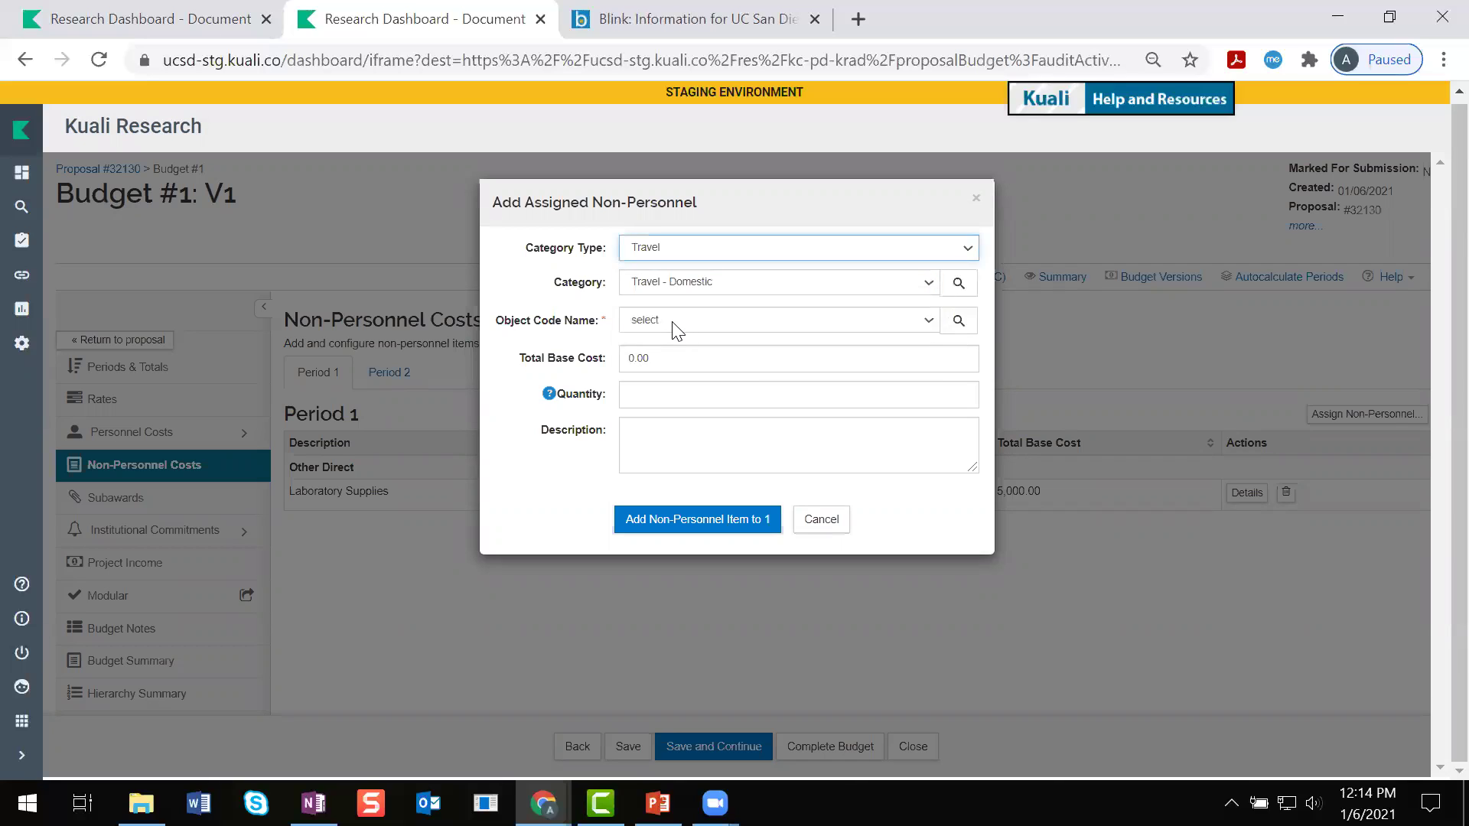
click(677, 330)
click(686, 349)
- Set the travel item's total base cost to 3,000.00, describe it with the investigator's surname and "- Travel", add it and save the budget
click(632, 358)
text(300)
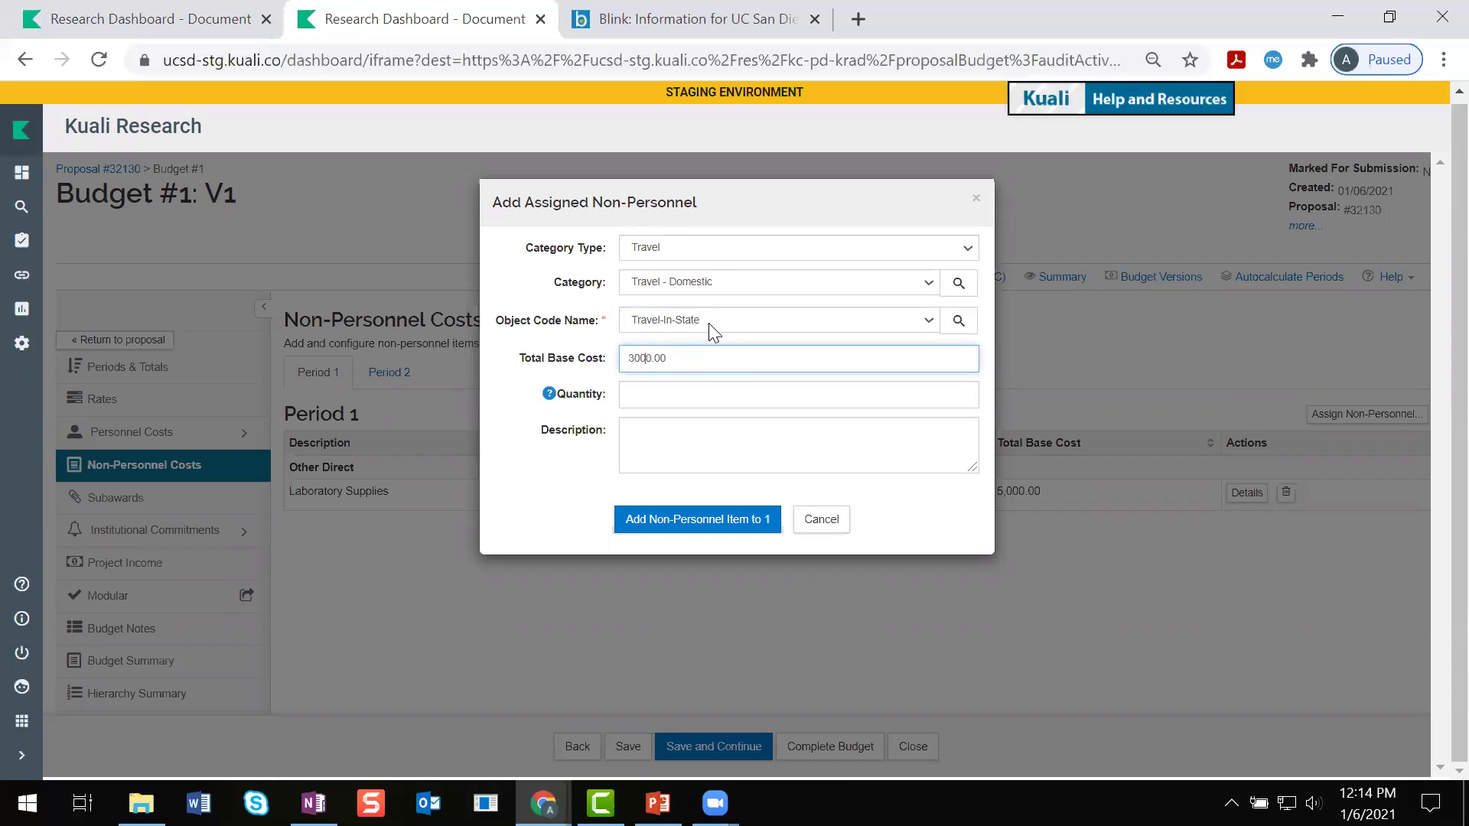
click(721, 438)
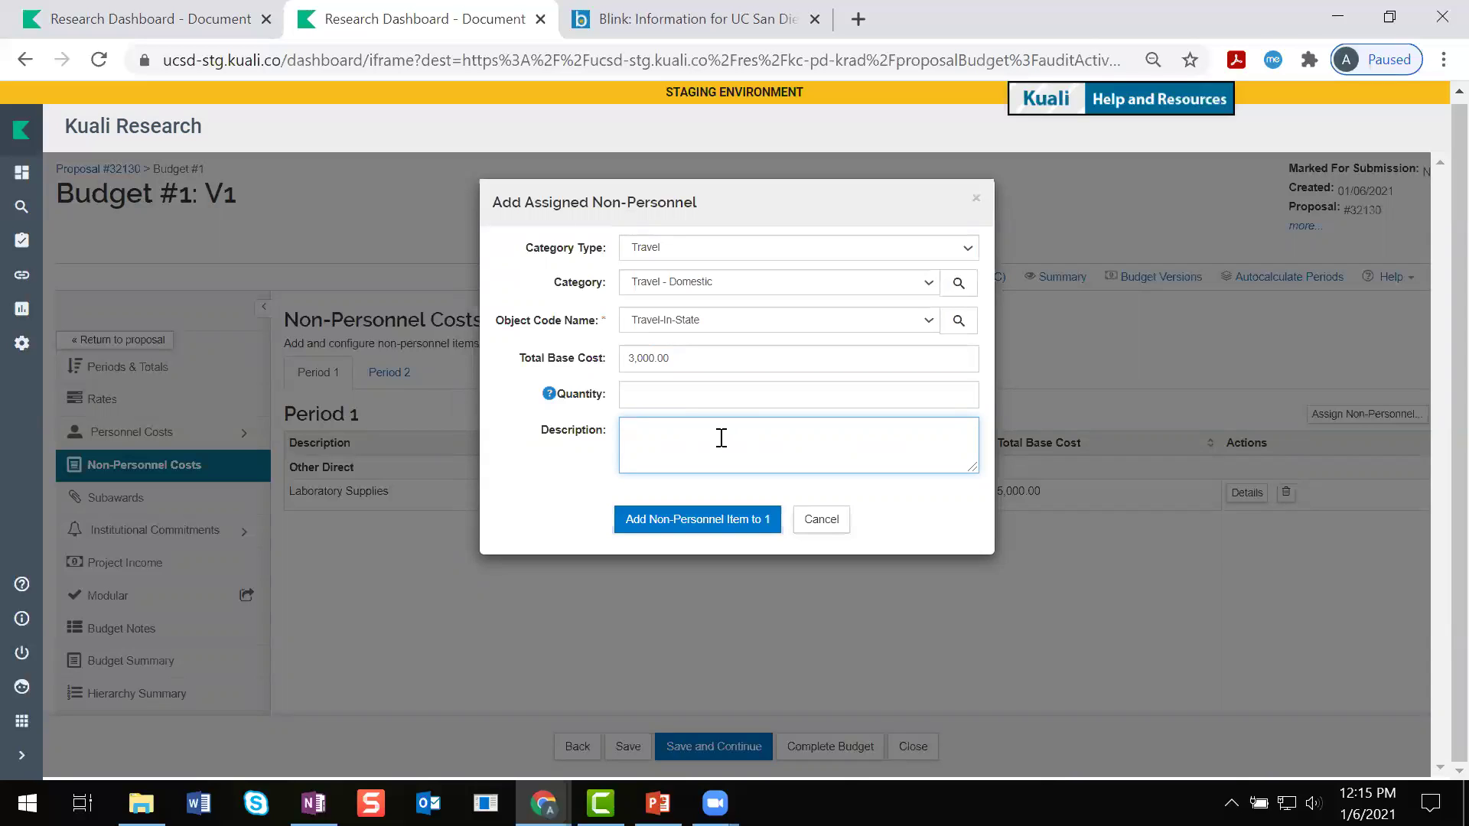
text(Helinski -)
text(Travel)
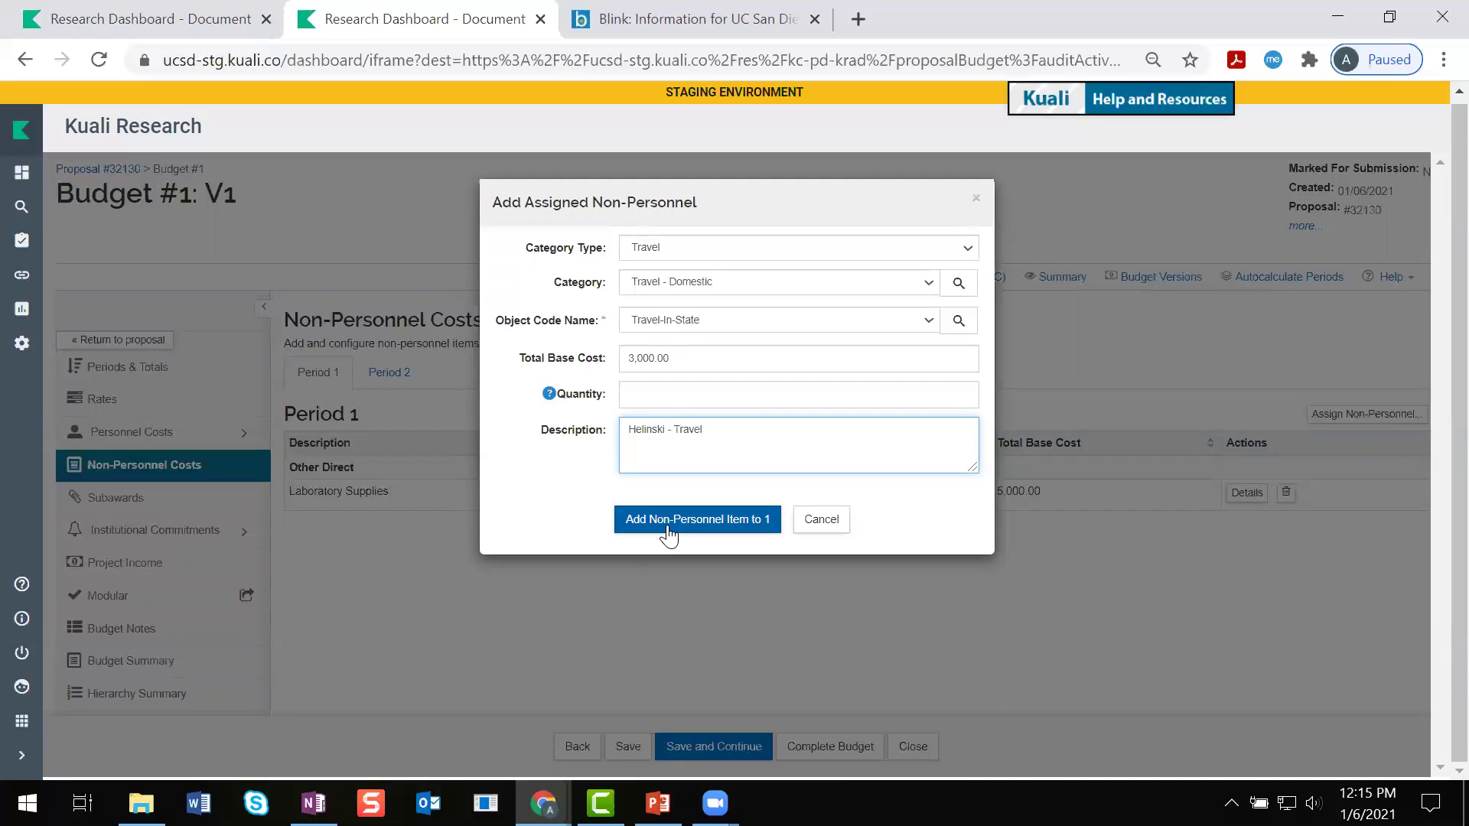
click(668, 522)
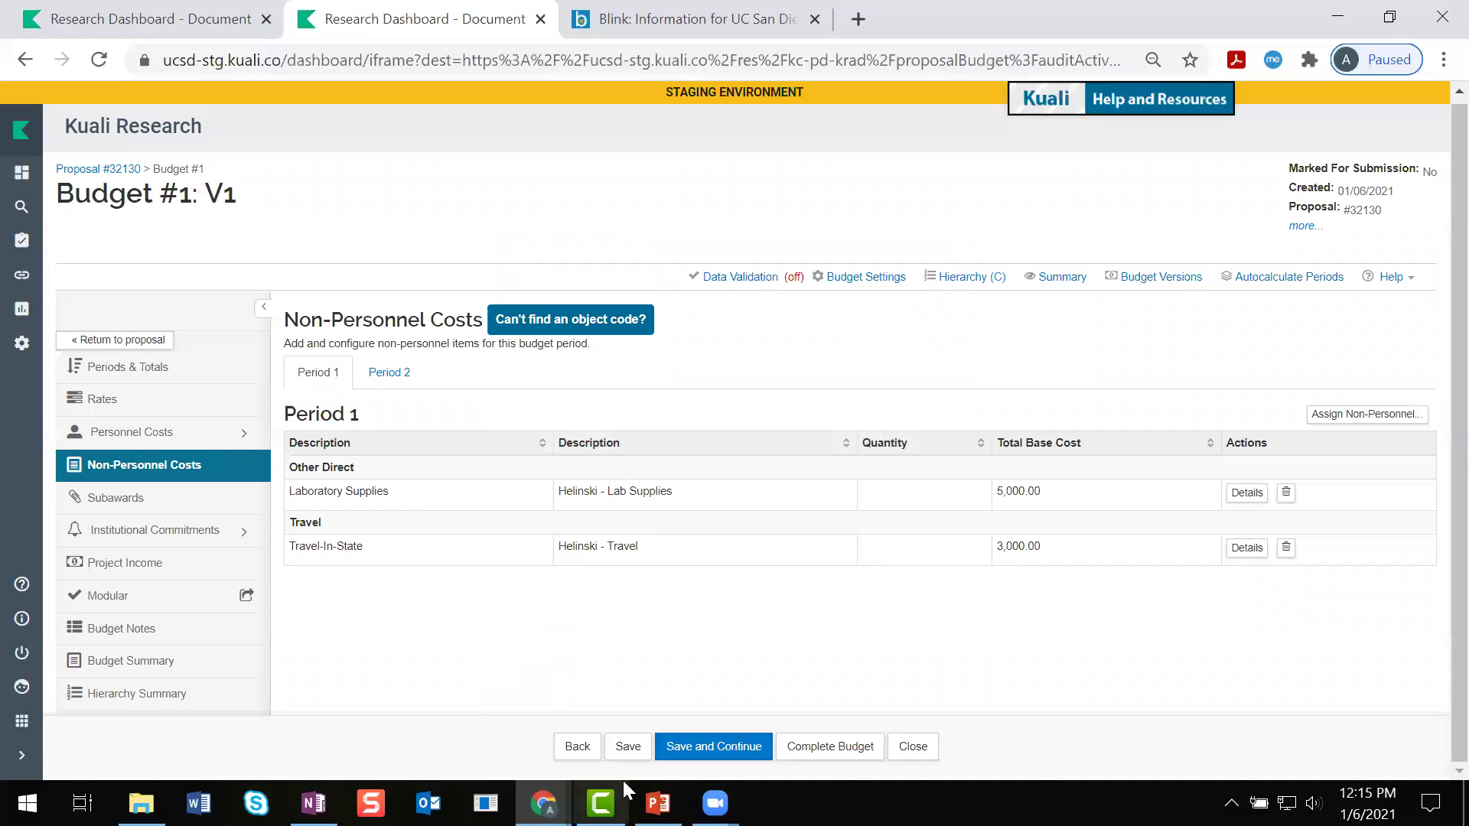
click(626, 748)
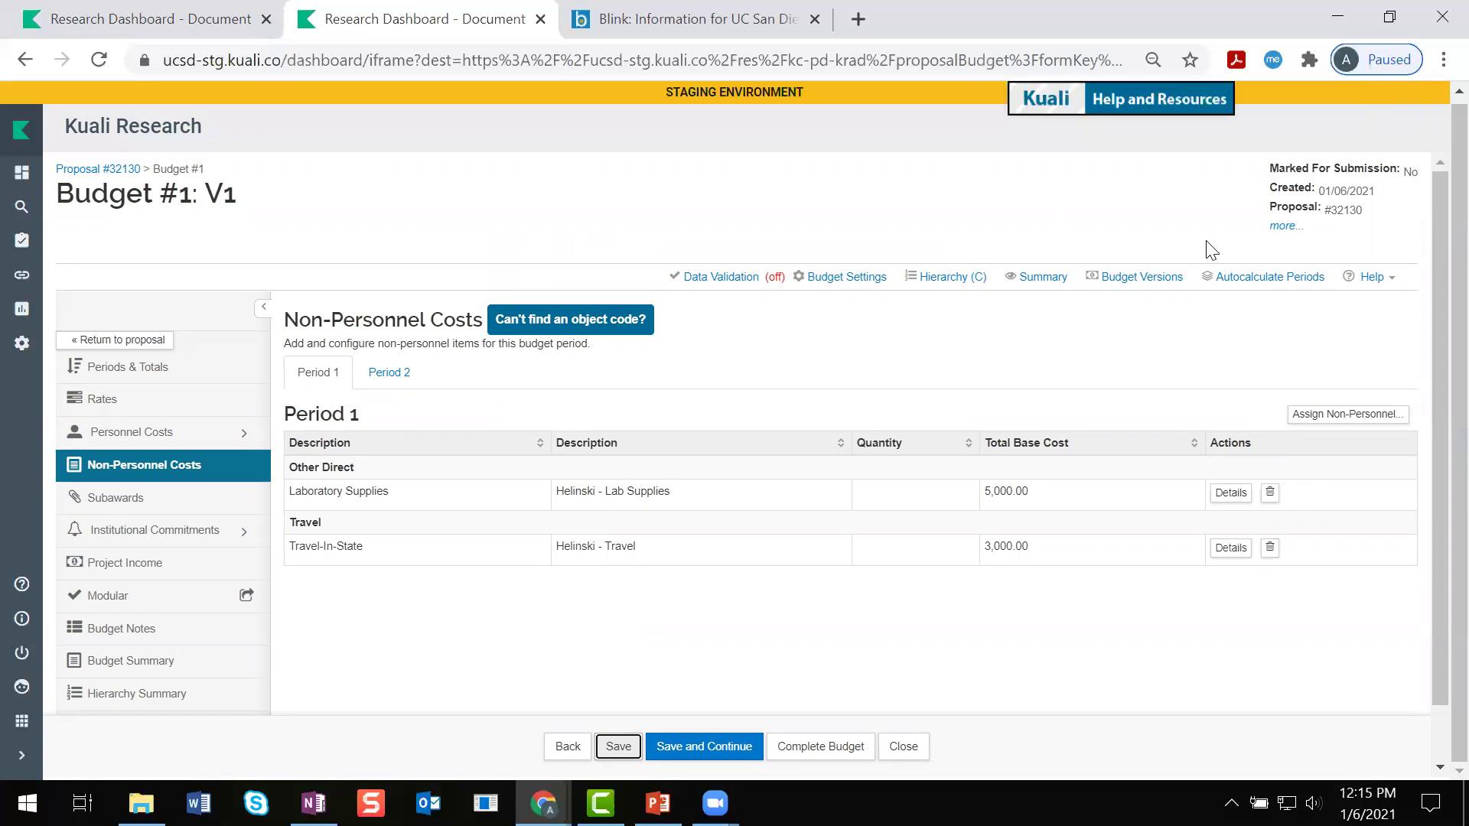
- Try to sync the child budget to its parent, and copy the parent proposal number 32132 from the resulting message
click(929, 277)
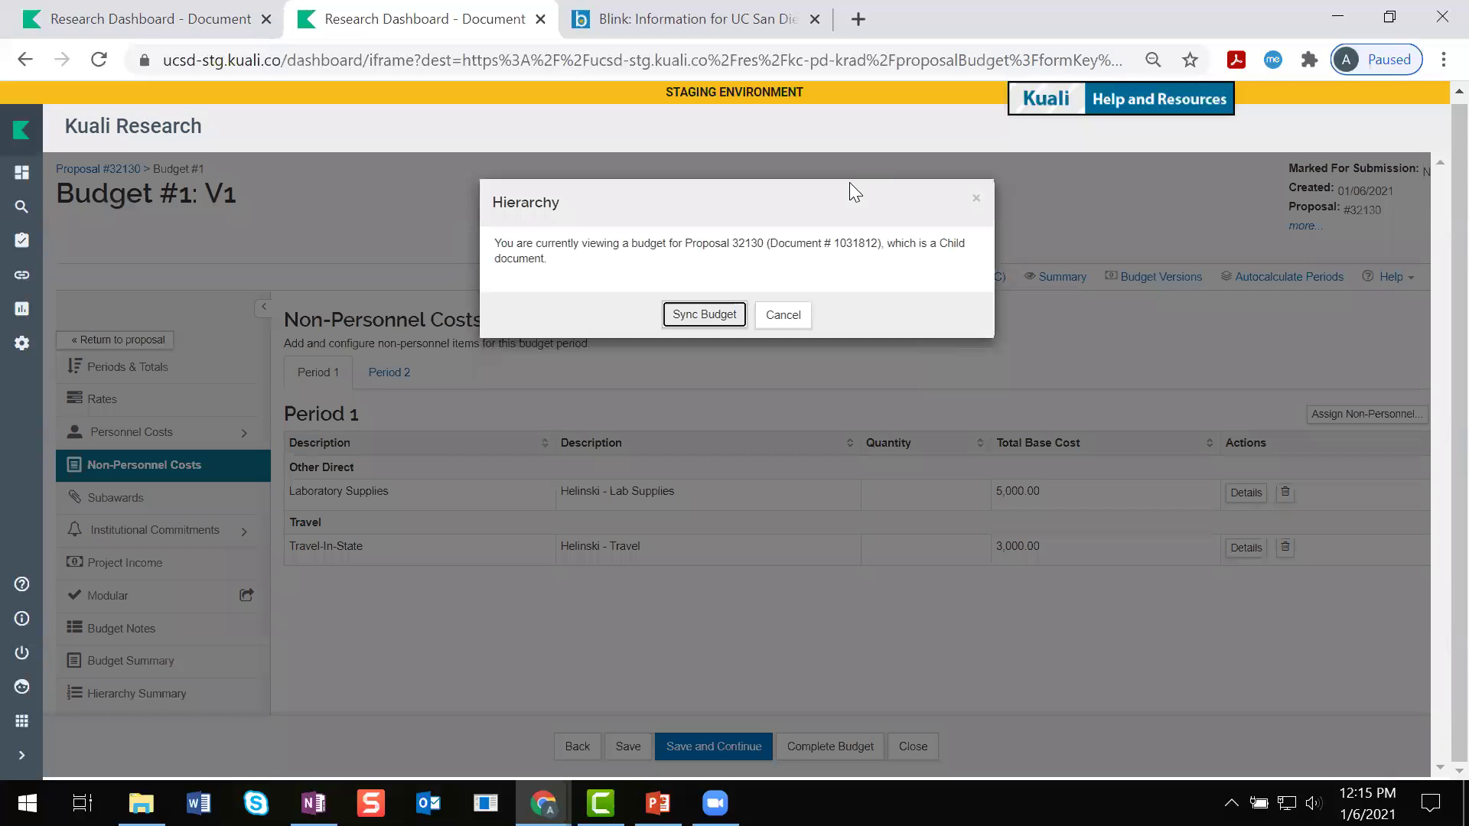
click(704, 315)
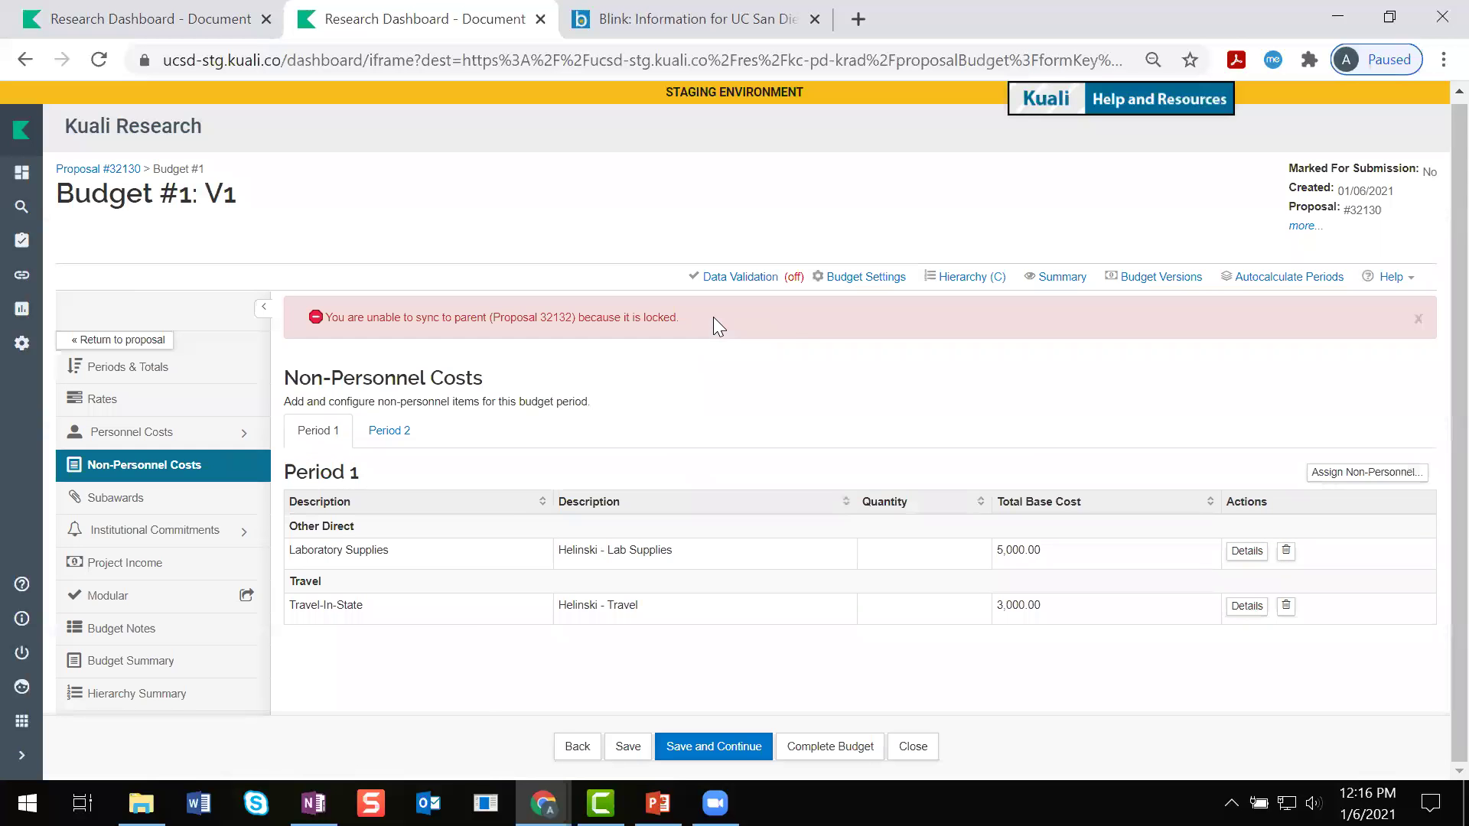
double_click(562, 316)
right_click(558, 314)
click(608, 326)
click(597, 239)
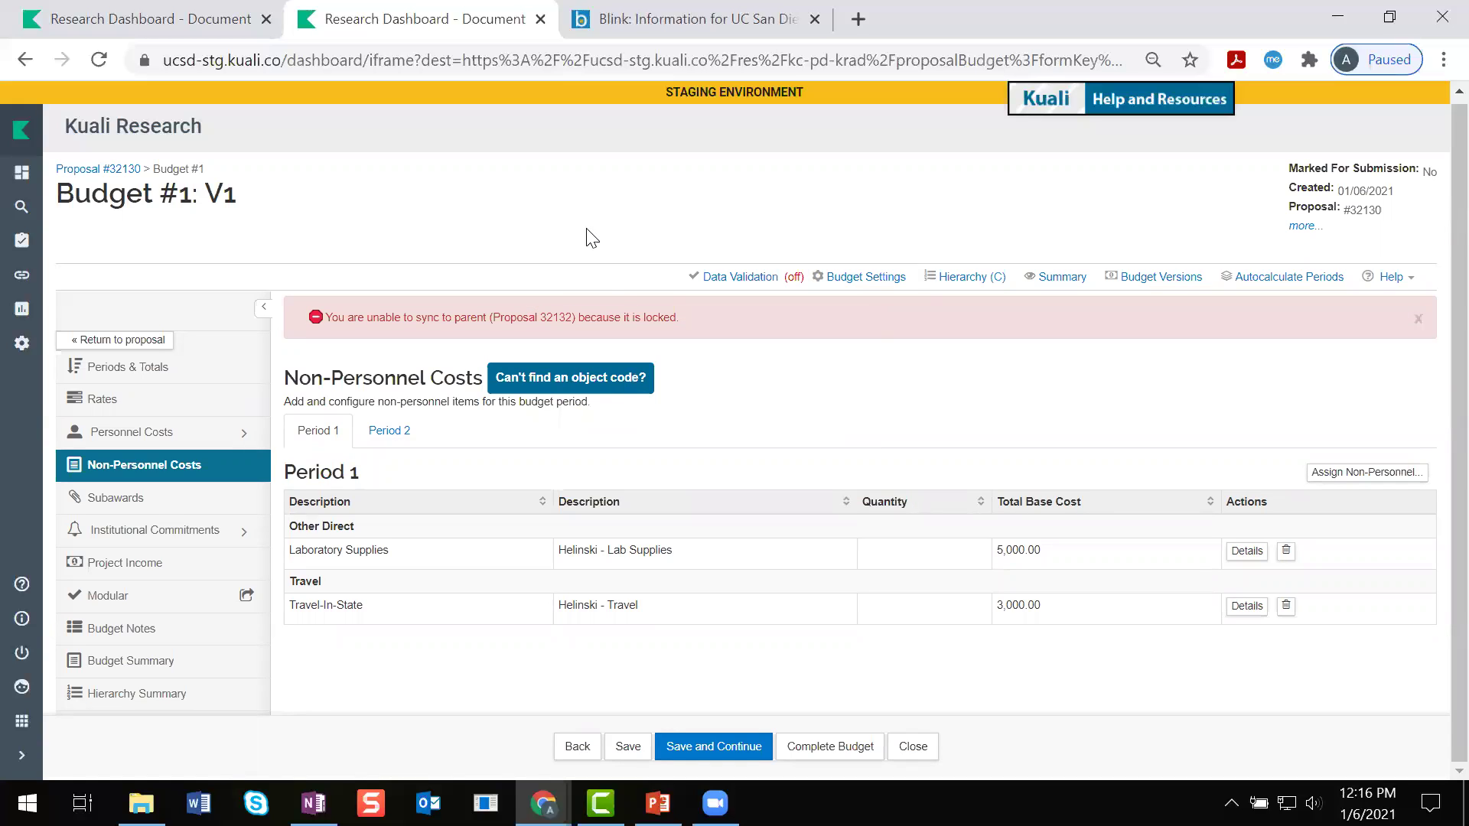
- Open Common Tasks in a separate browser tab and bring up the Pessimistic Lock Lookup through the Locks quick link
right_click(31, 243)
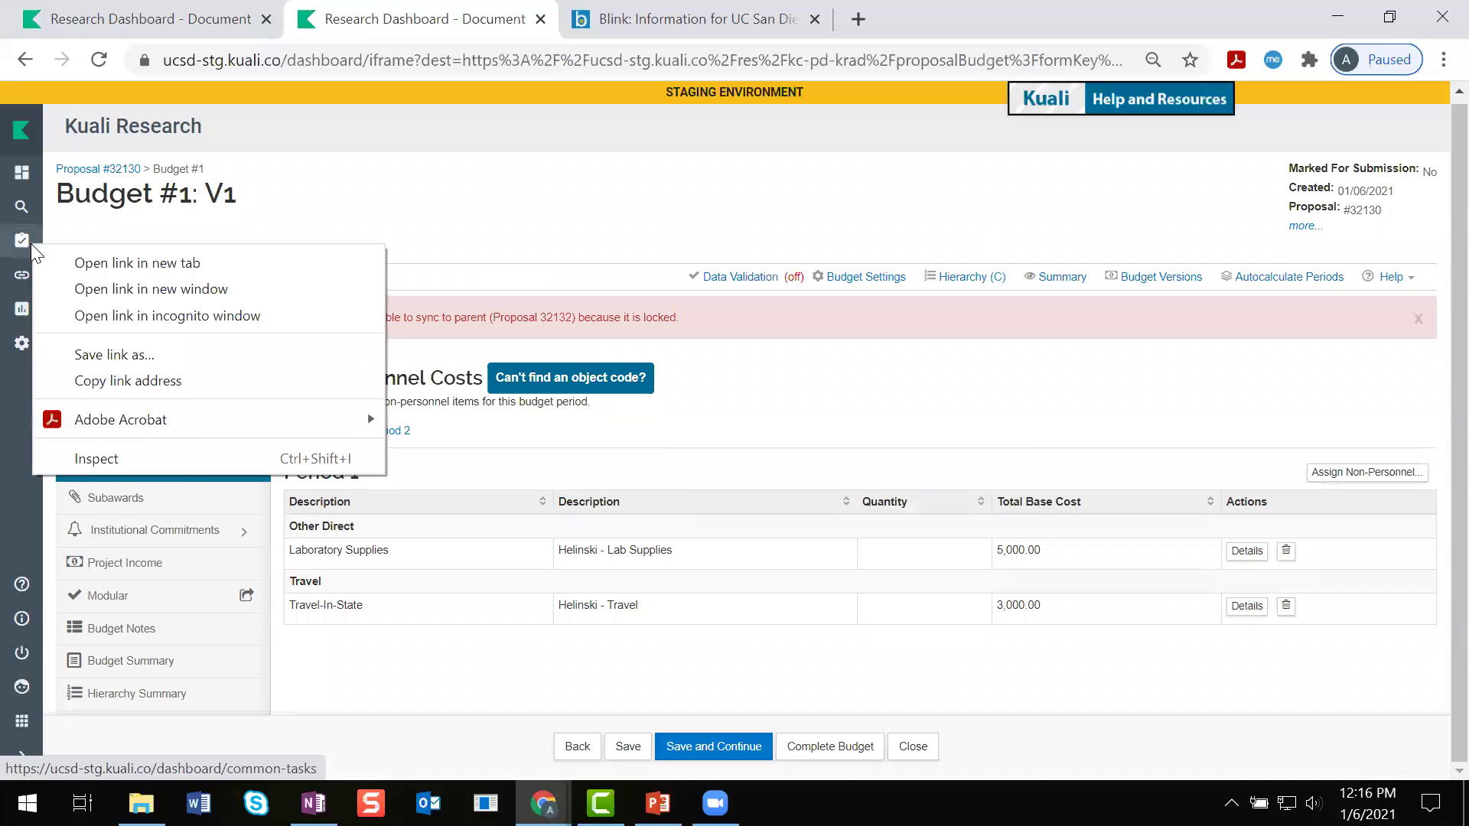
click(161, 264)
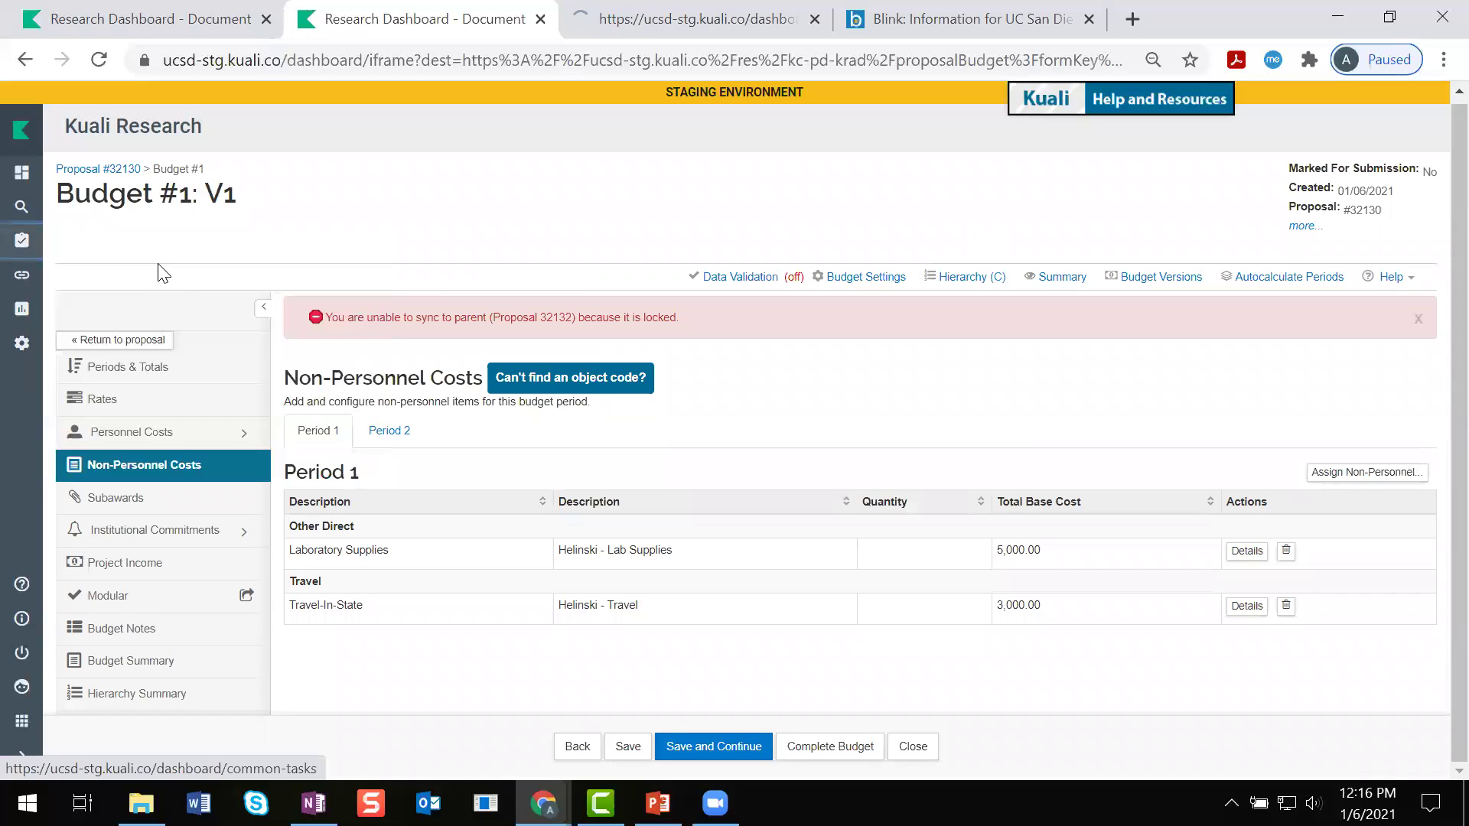
click(669, 22)
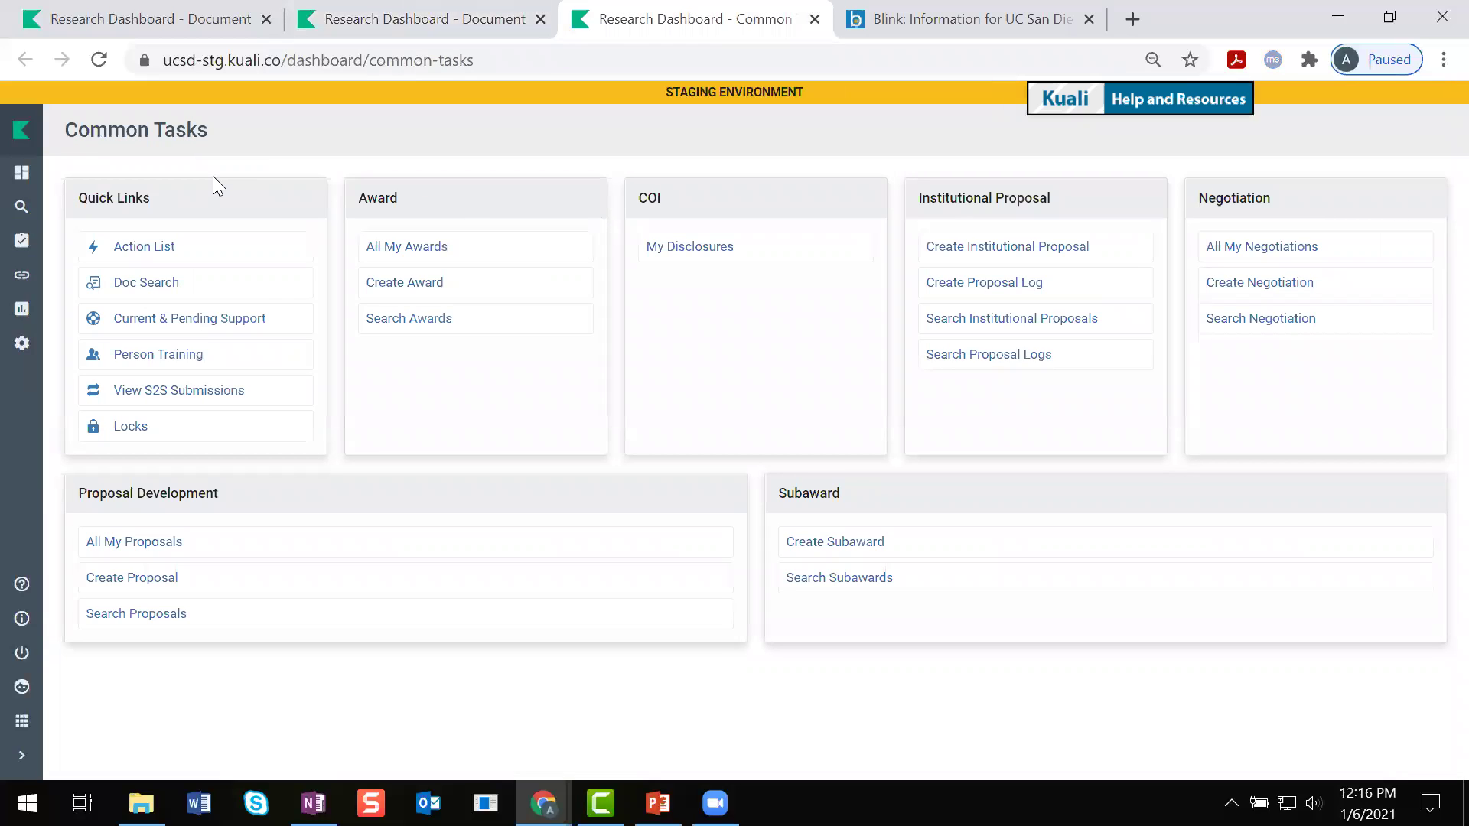
drag(79, 198, 160, 198)
click(161, 198)
click(132, 430)
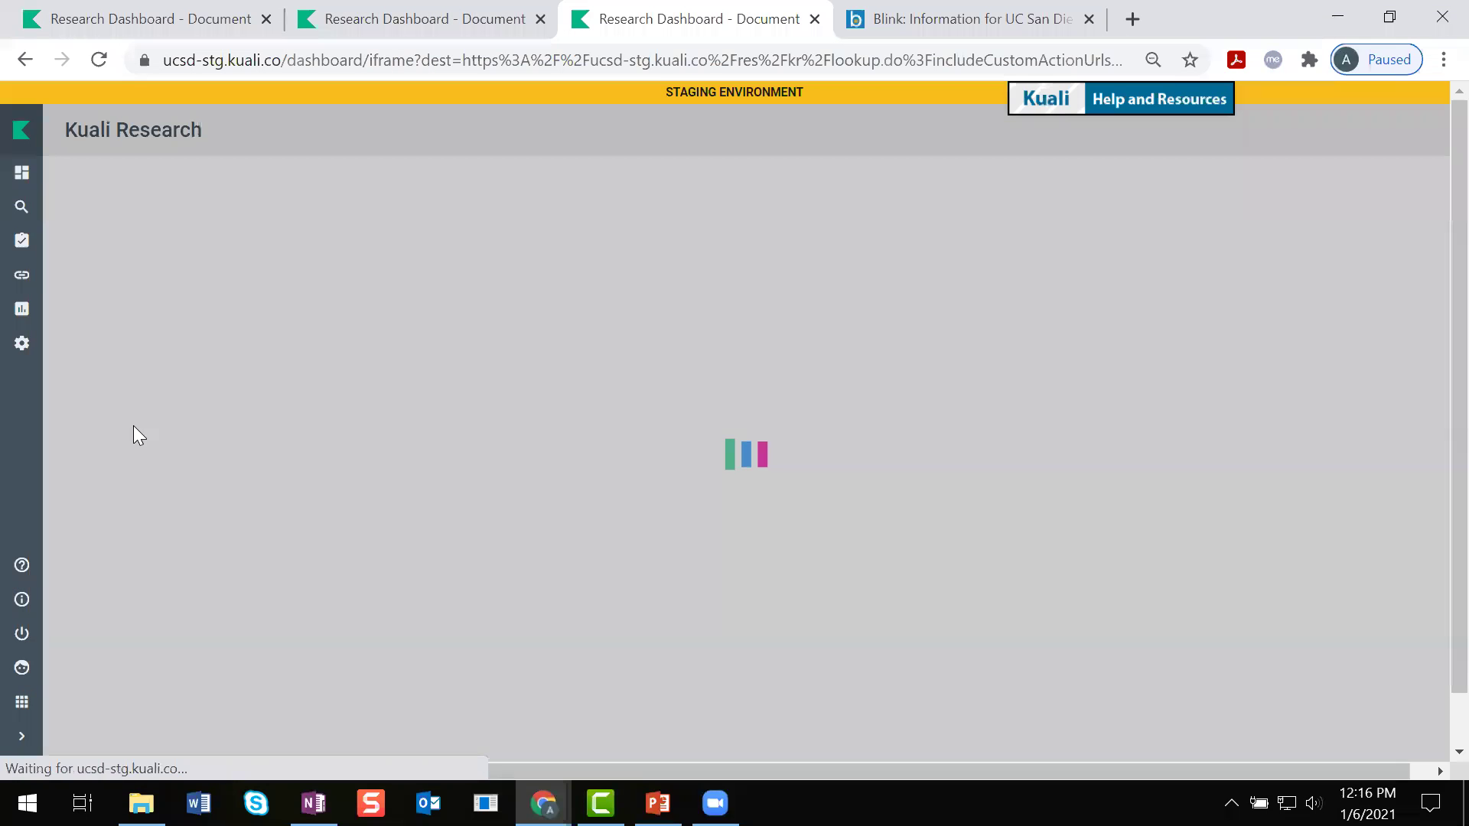
click(997, 660)
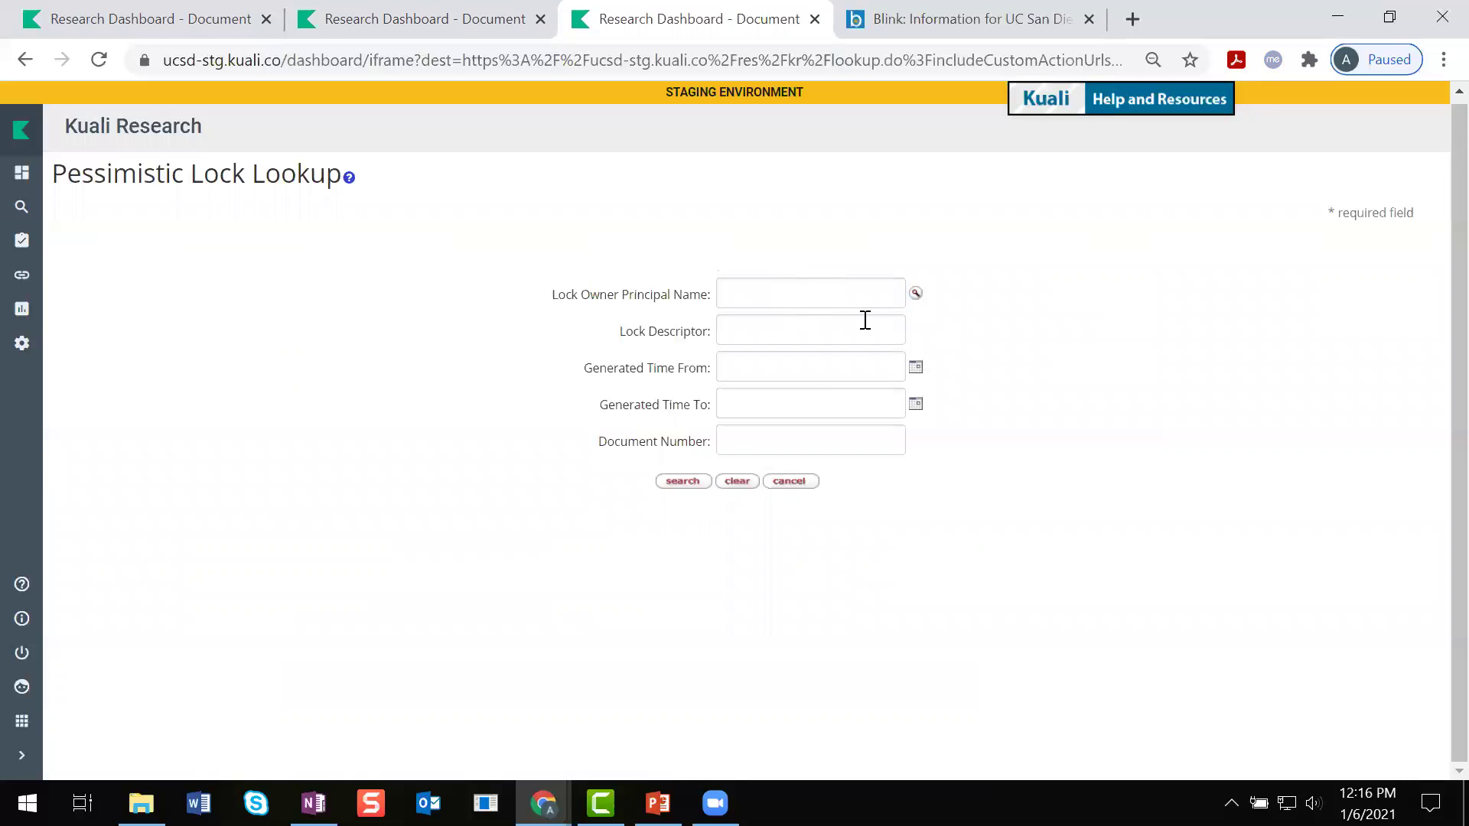
- Search the locks by the lock descriptor *32132* and delete the parent proposal's lock
click(781, 328)
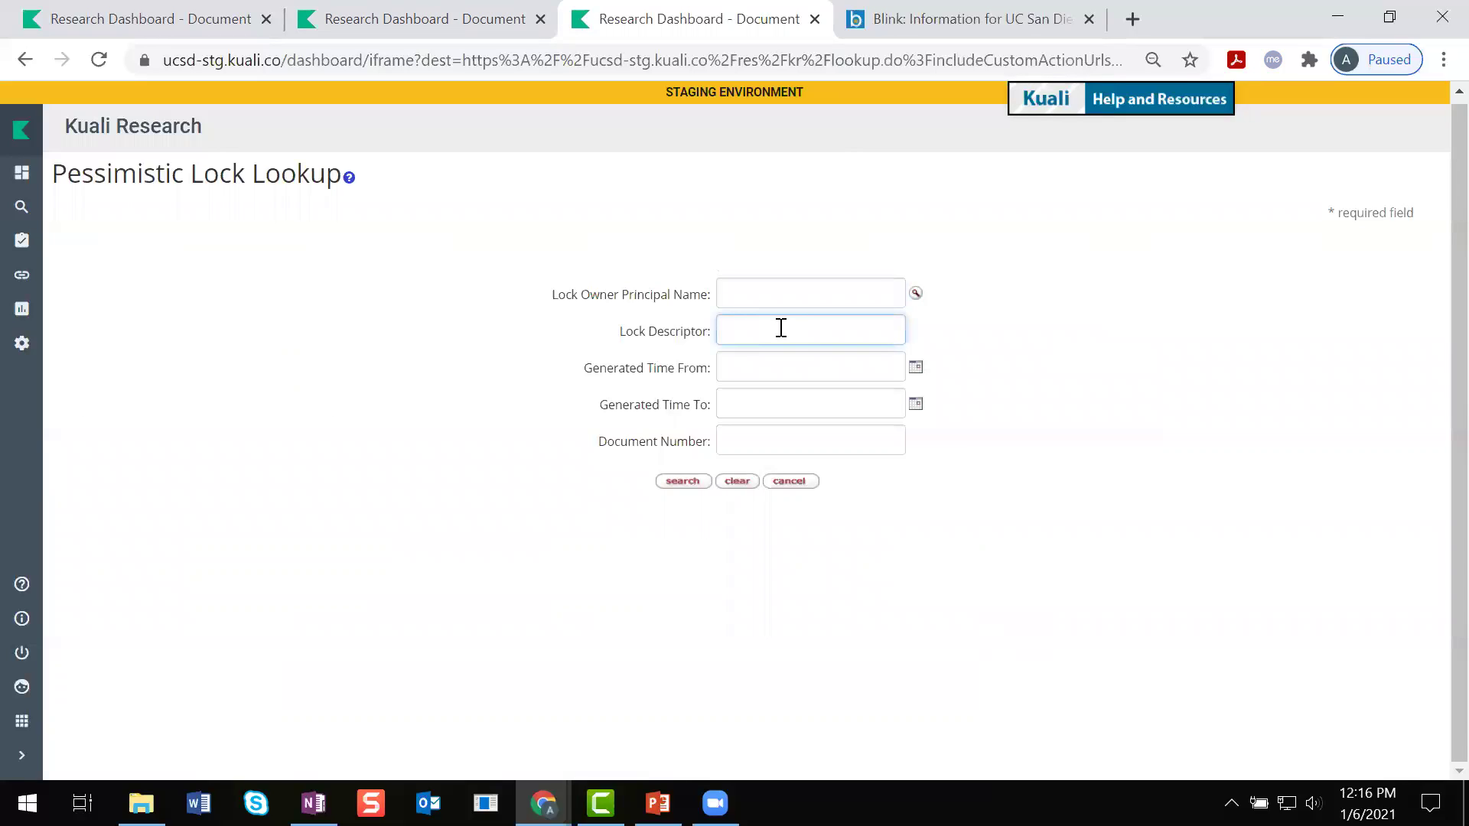
text(*32132*)
click(688, 483)
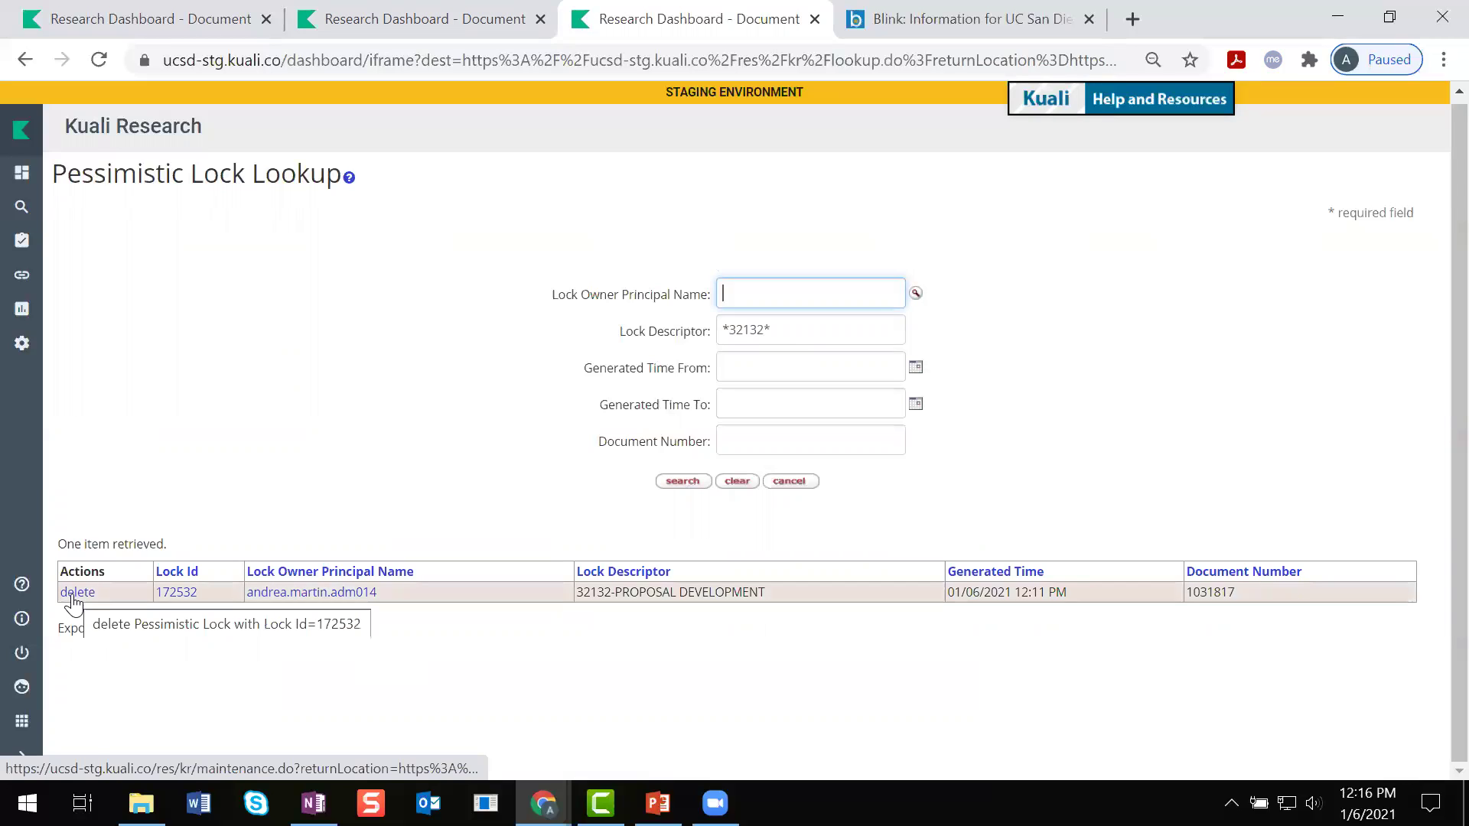
click(76, 593)
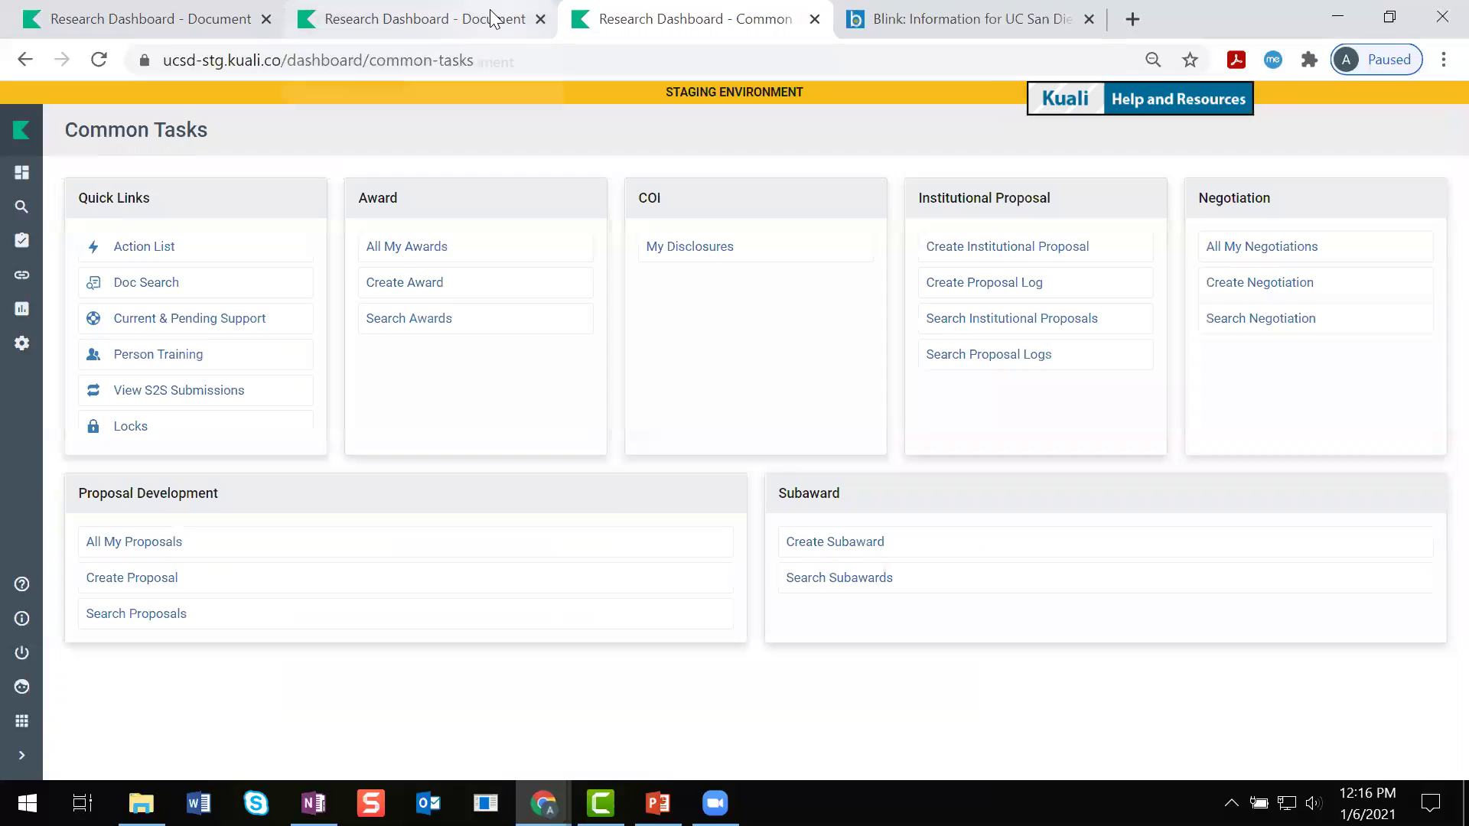
- Go back to the V1 budget of proposal 32130, reload it through the Rates page and sync it to the parent
click(489, 20)
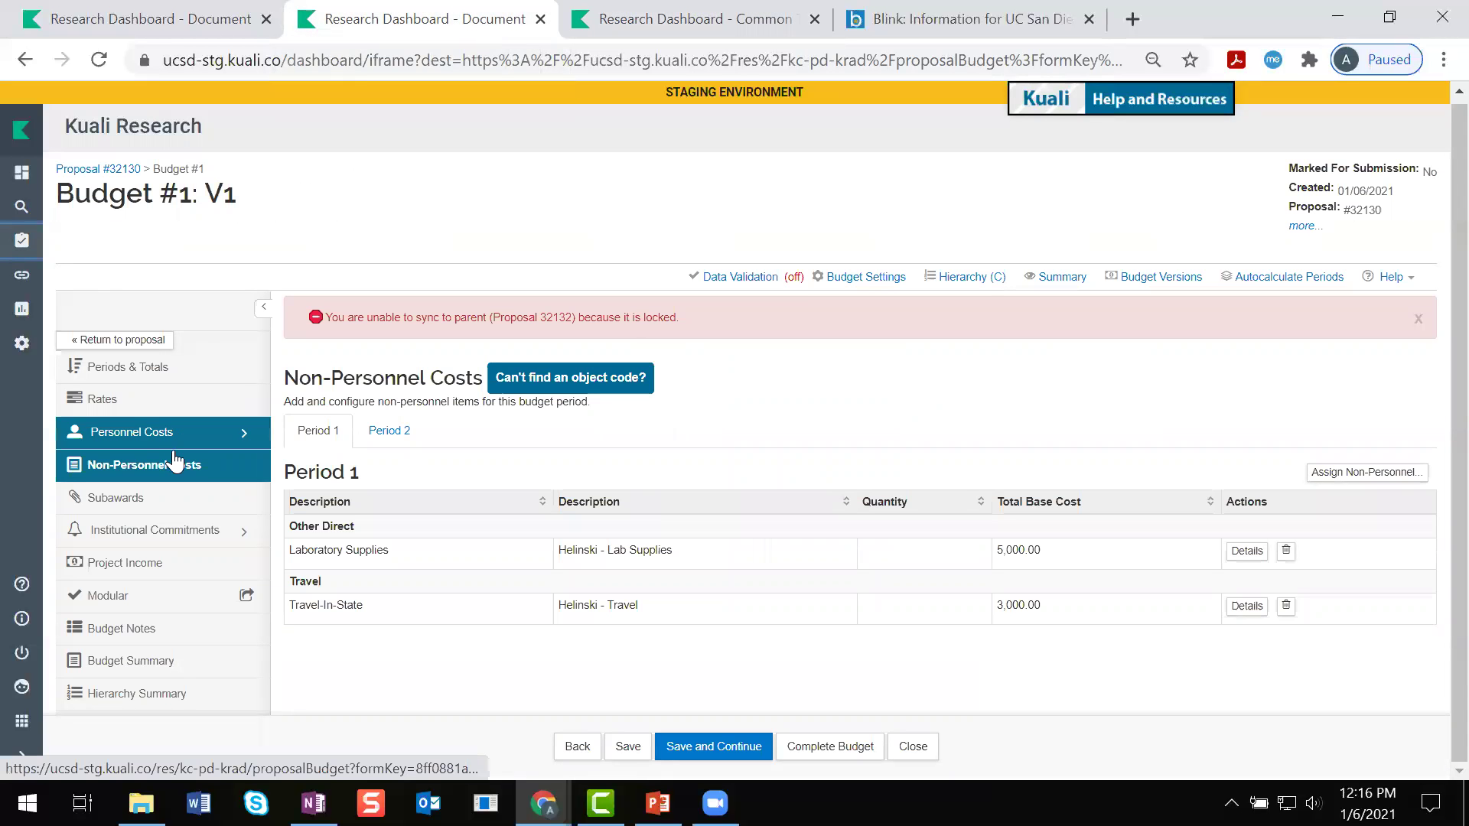
click(122, 412)
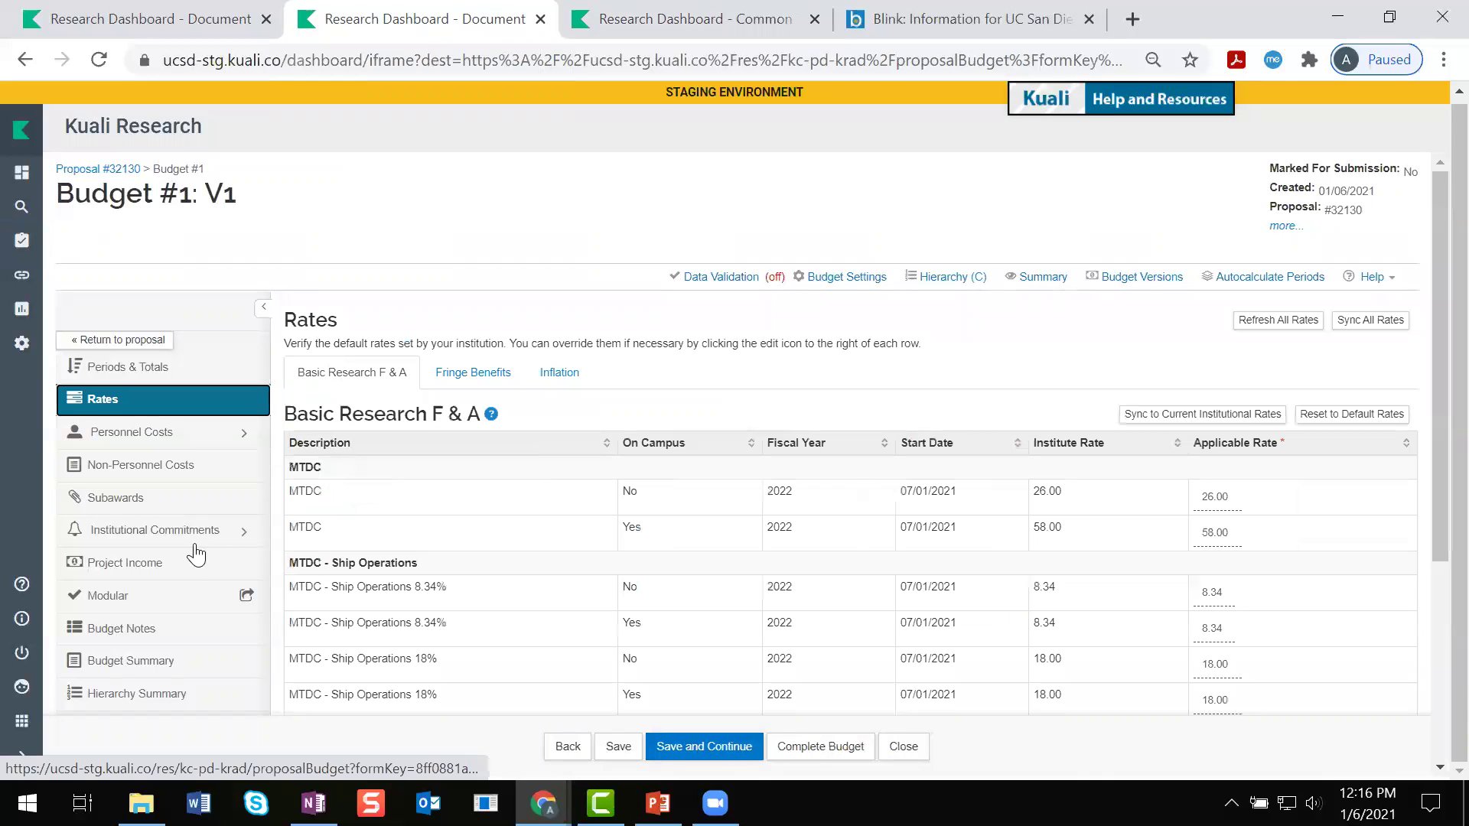
click(941, 282)
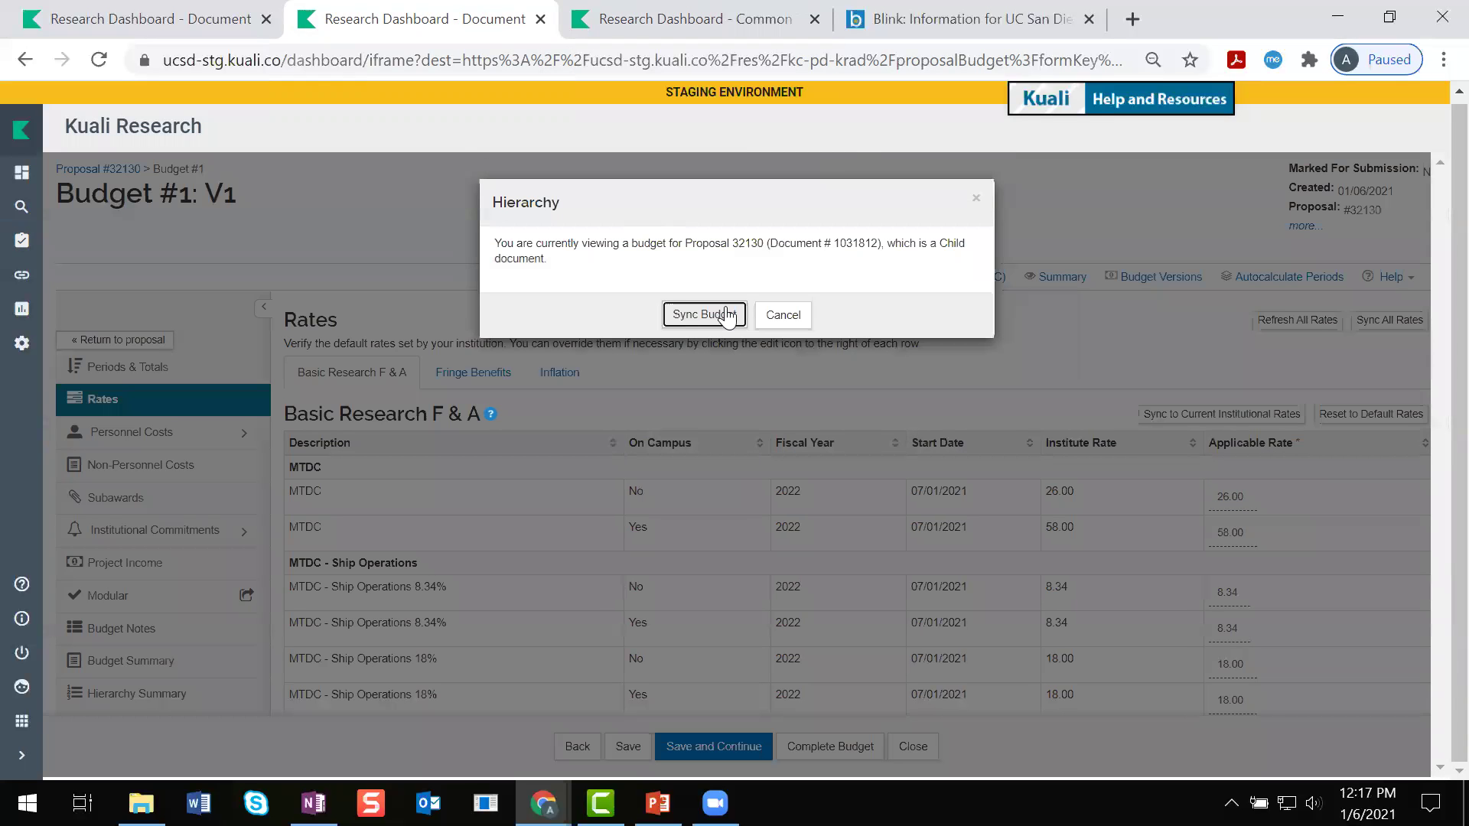
click(723, 315)
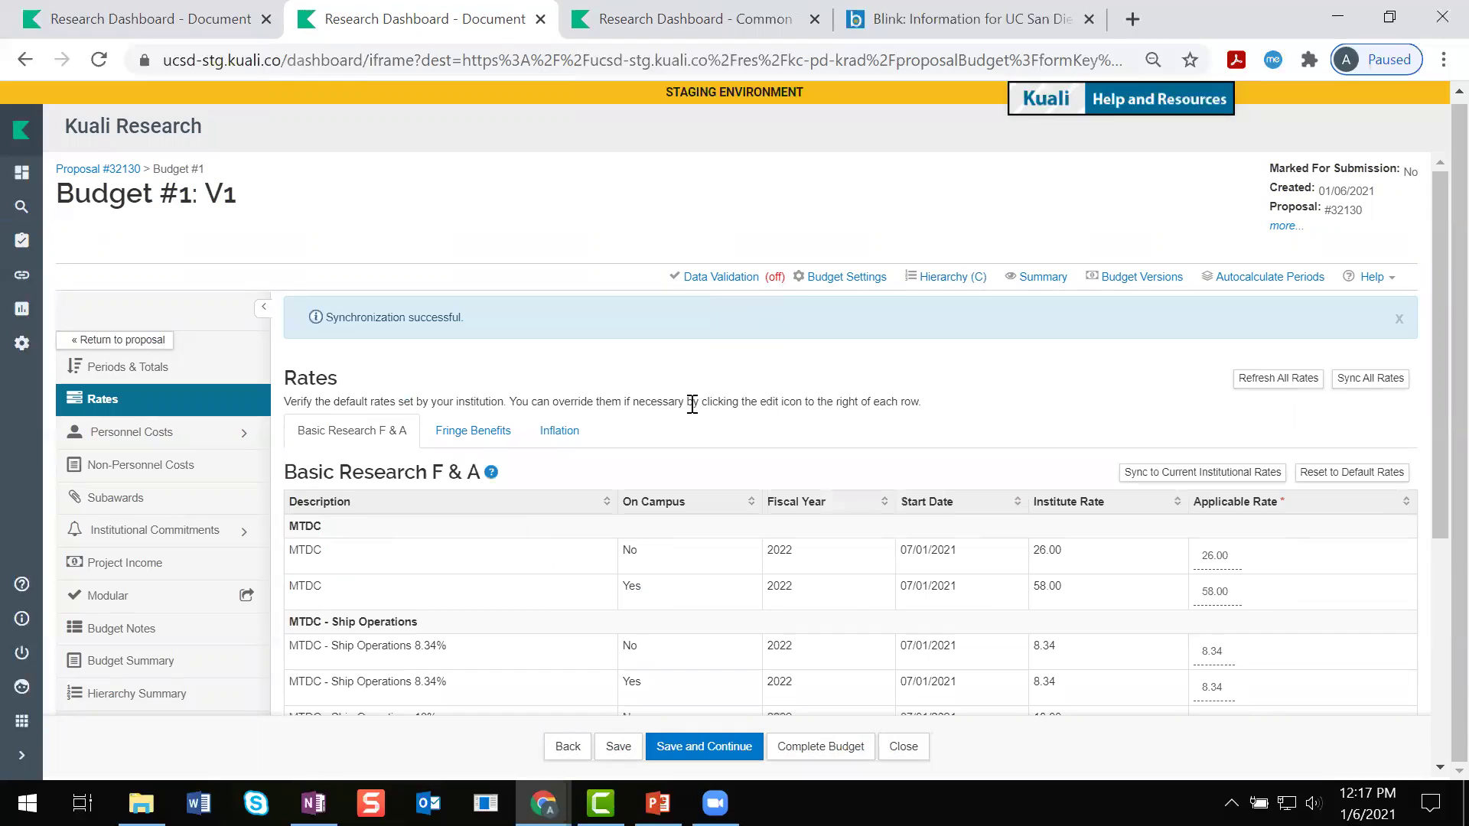
triple_click(465, 320)
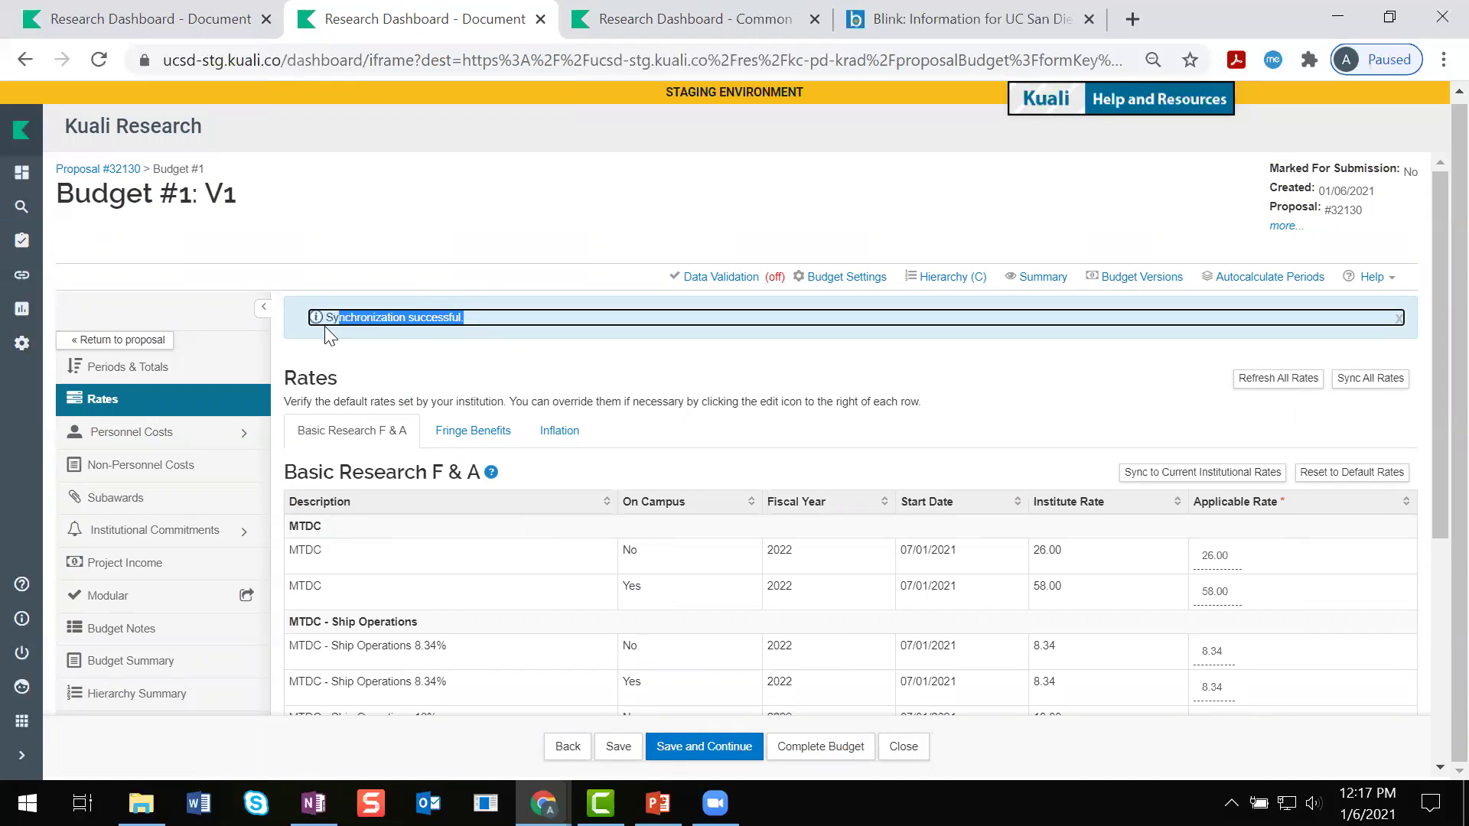
click(434, 216)
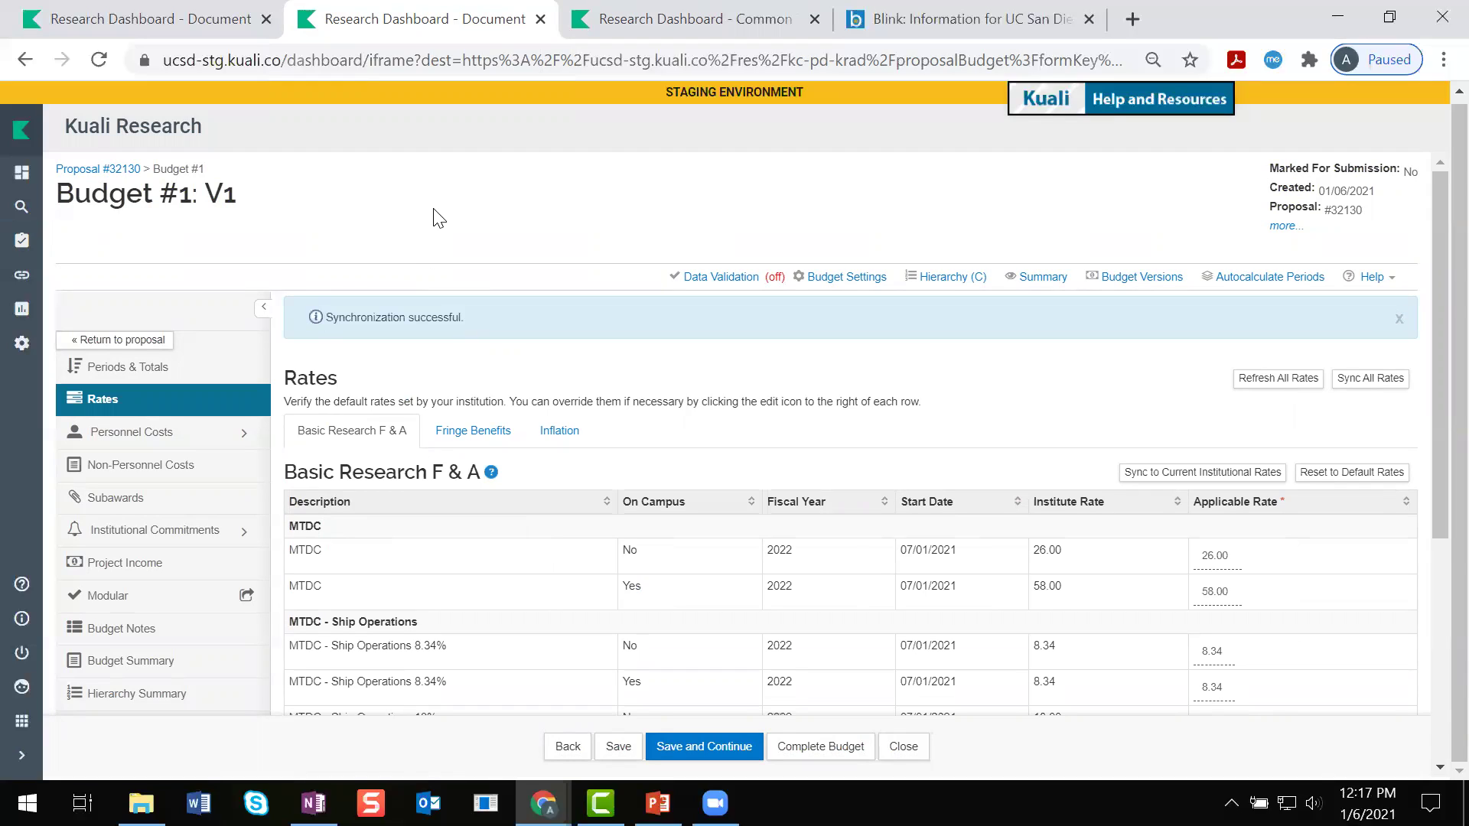
- Return from the budget to proposal 32130 and bring up the hierarchy in its submission summary
click(126, 346)
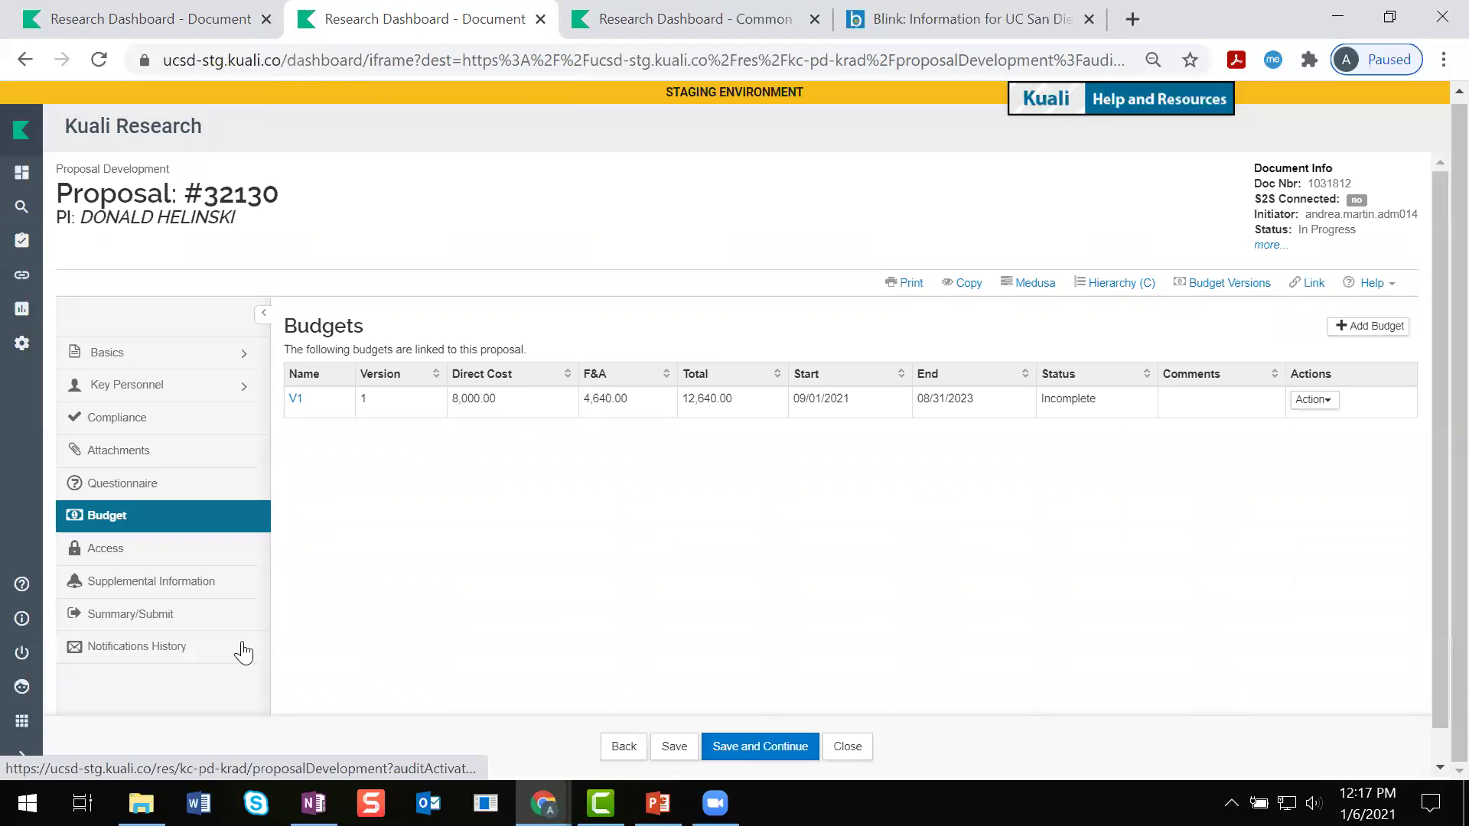
click(140, 617)
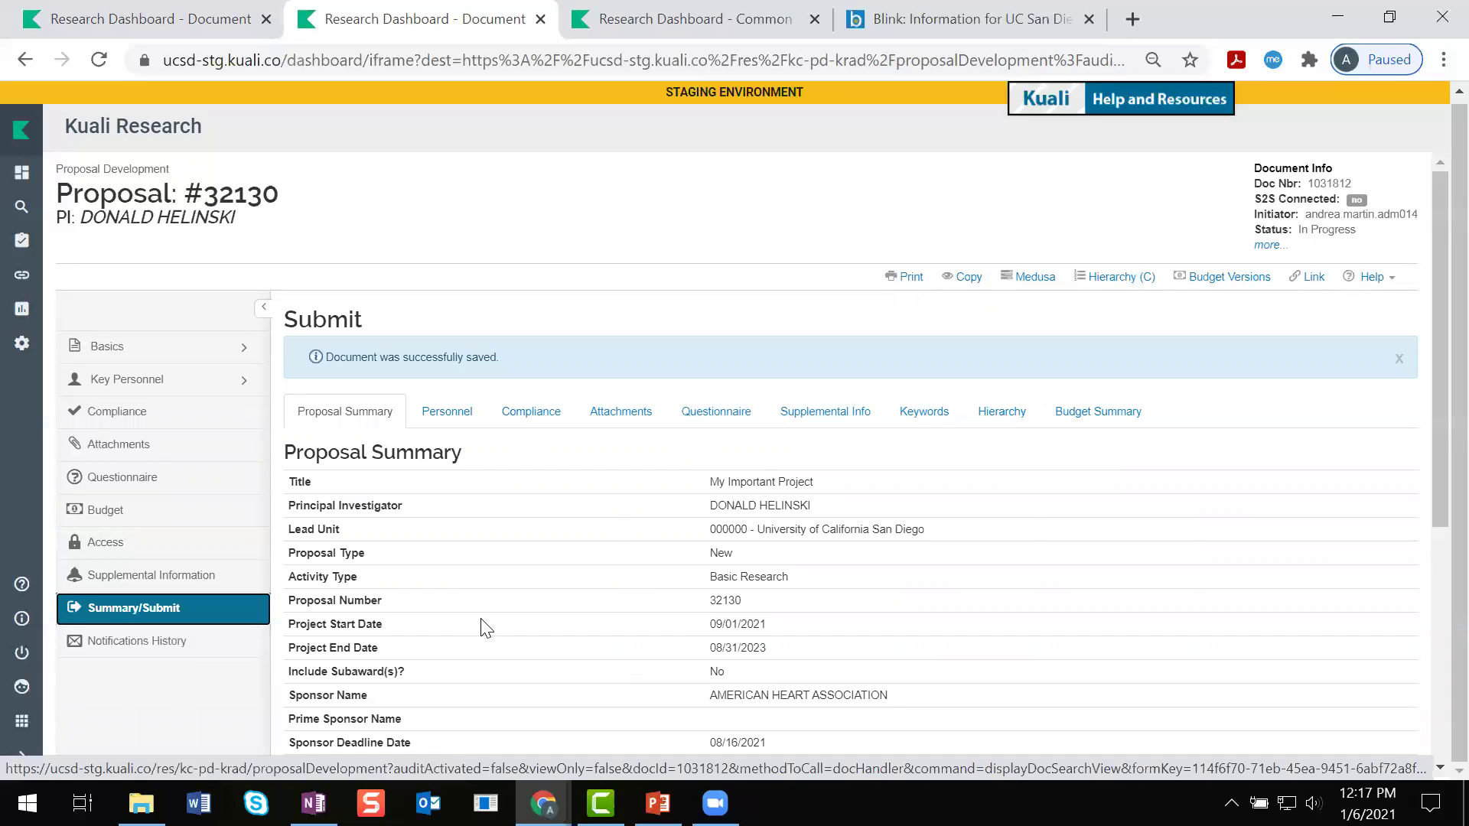
click(992, 414)
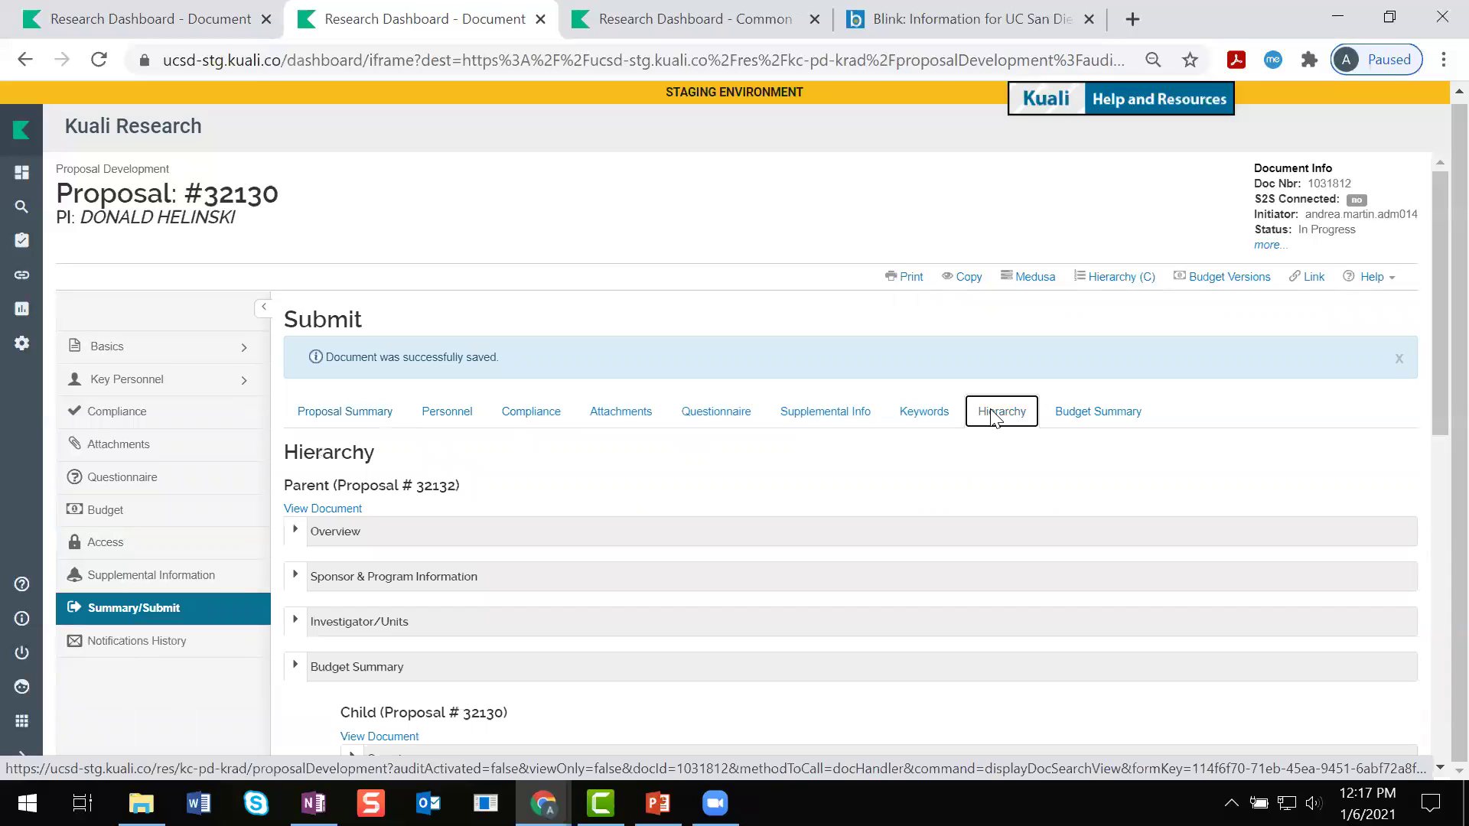
scroll(396, 552, down, 1)
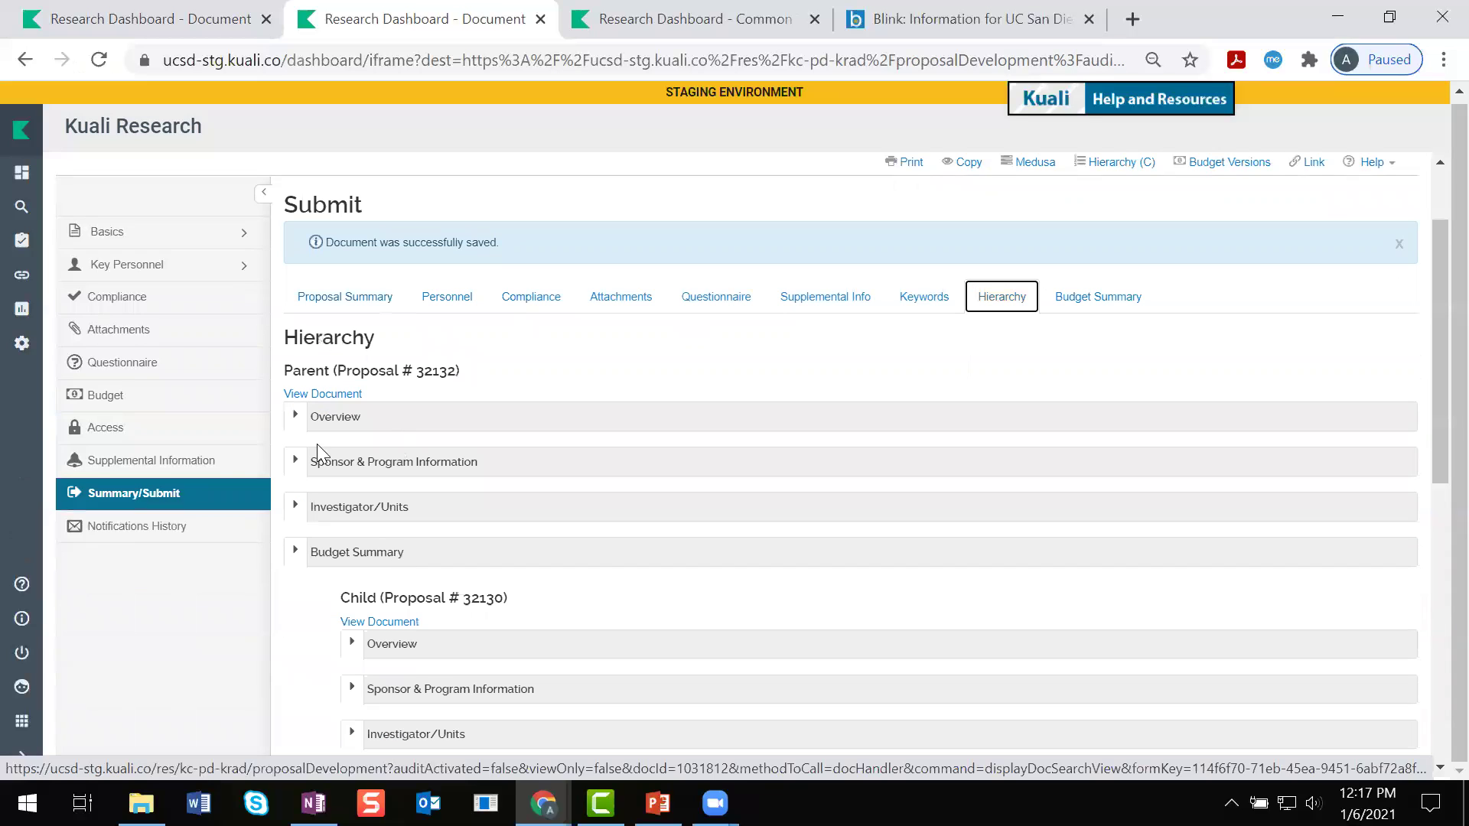
- Open the Hierarchy Budget of parent proposal 32132 and review its non-personnel costs for Period 1
click(332, 394)
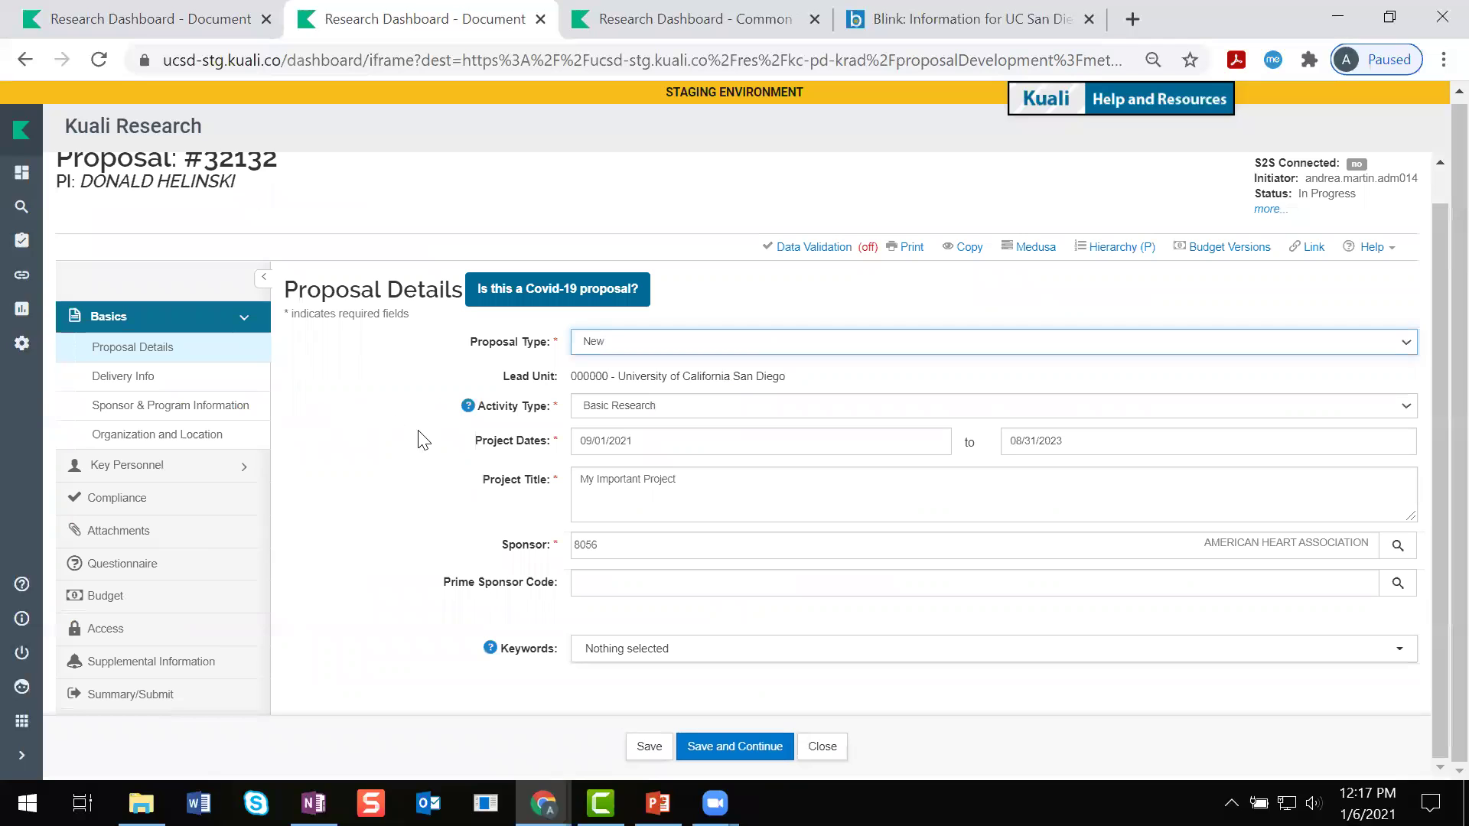
click(105, 596)
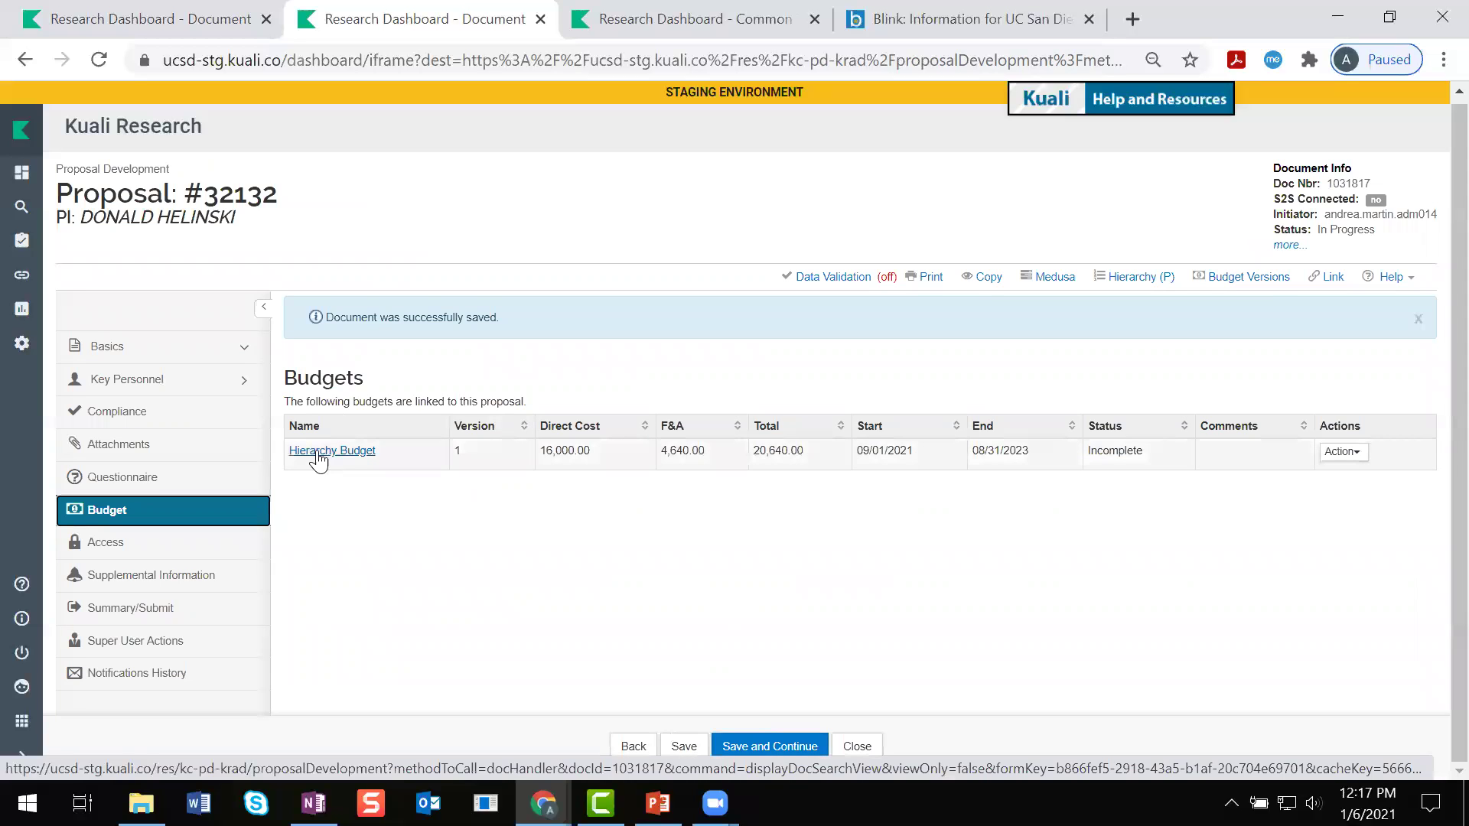
click(341, 455)
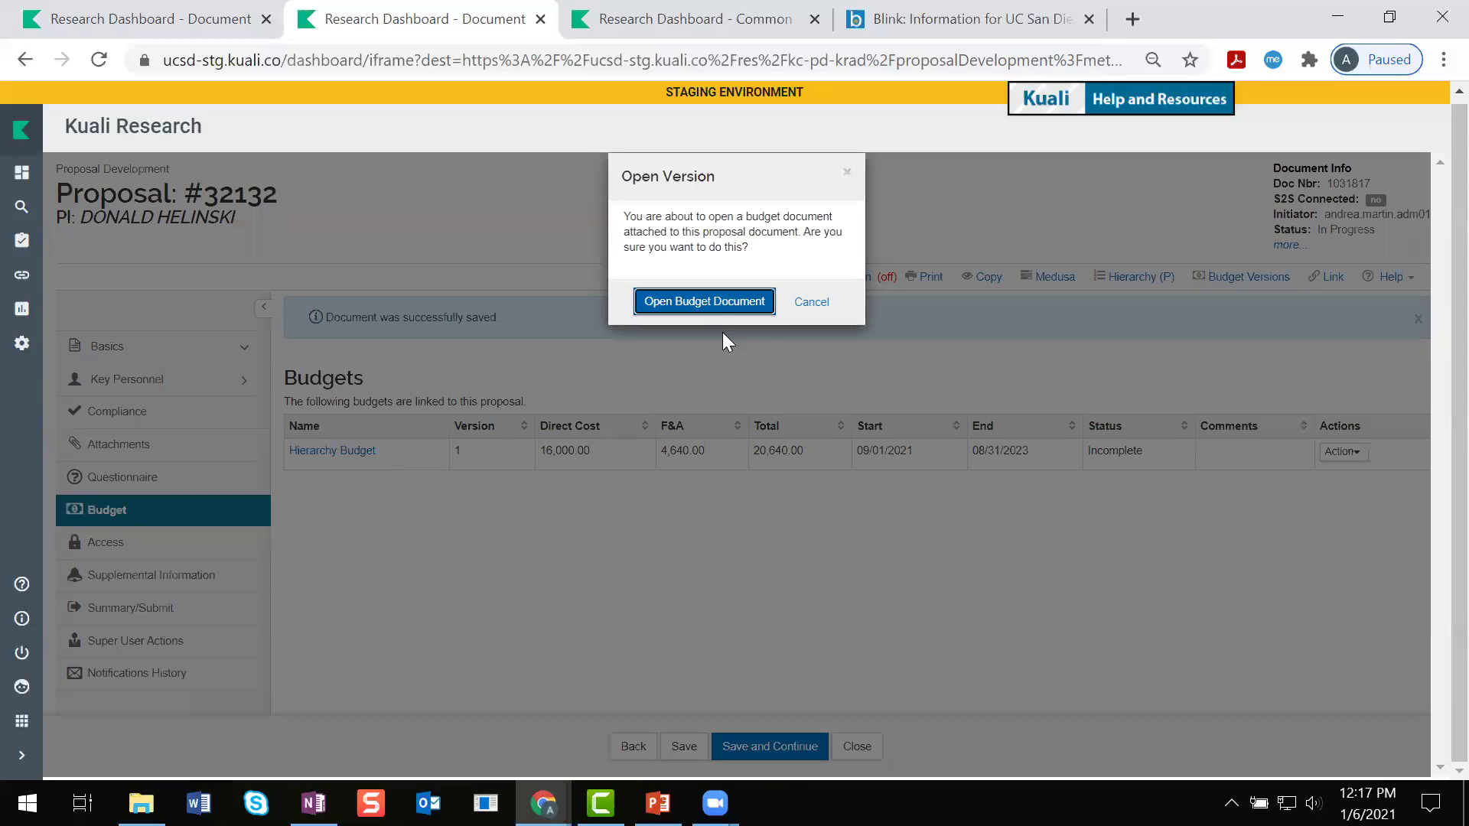
click(704, 301)
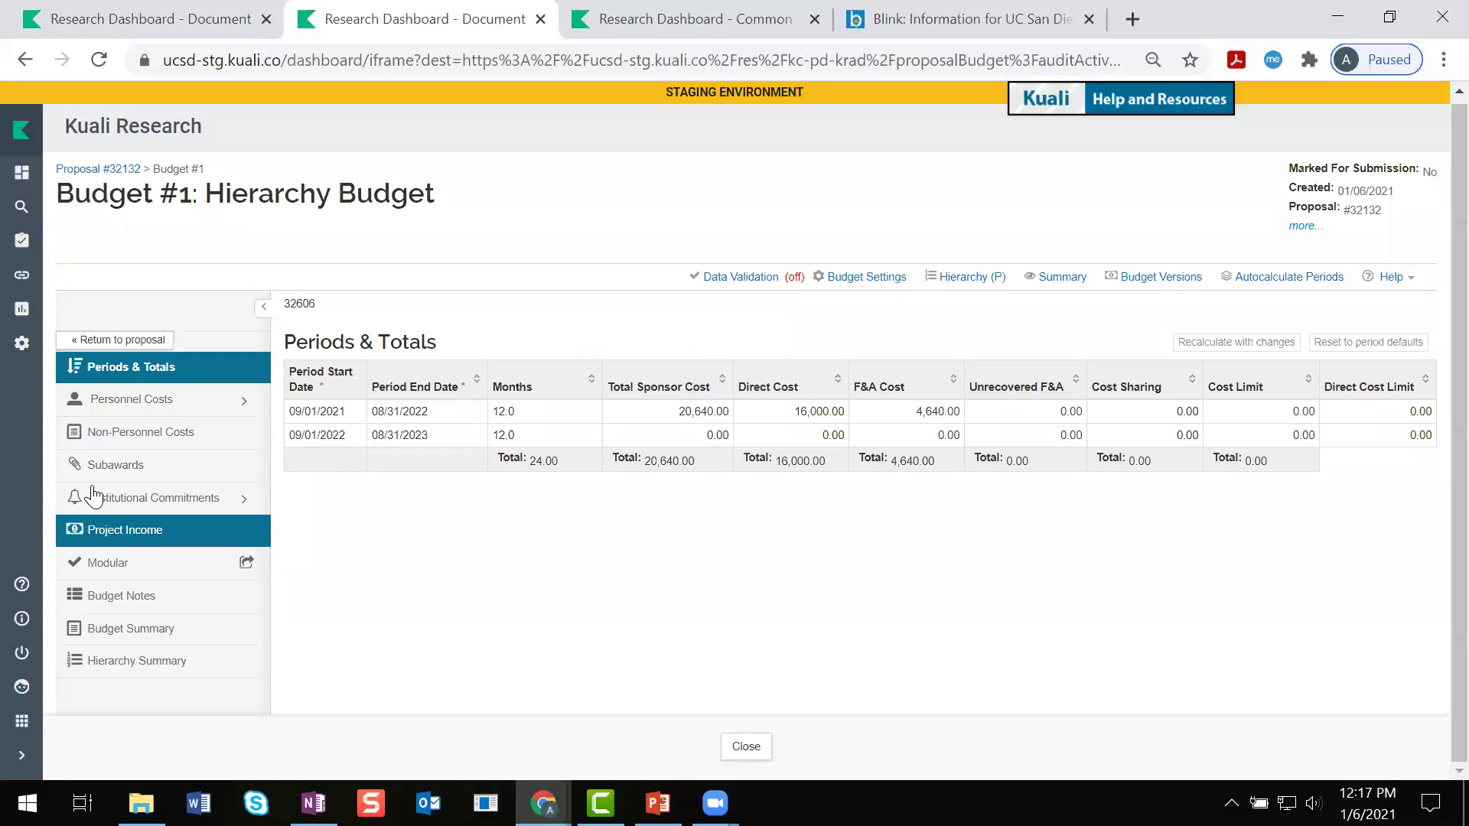
click(137, 441)
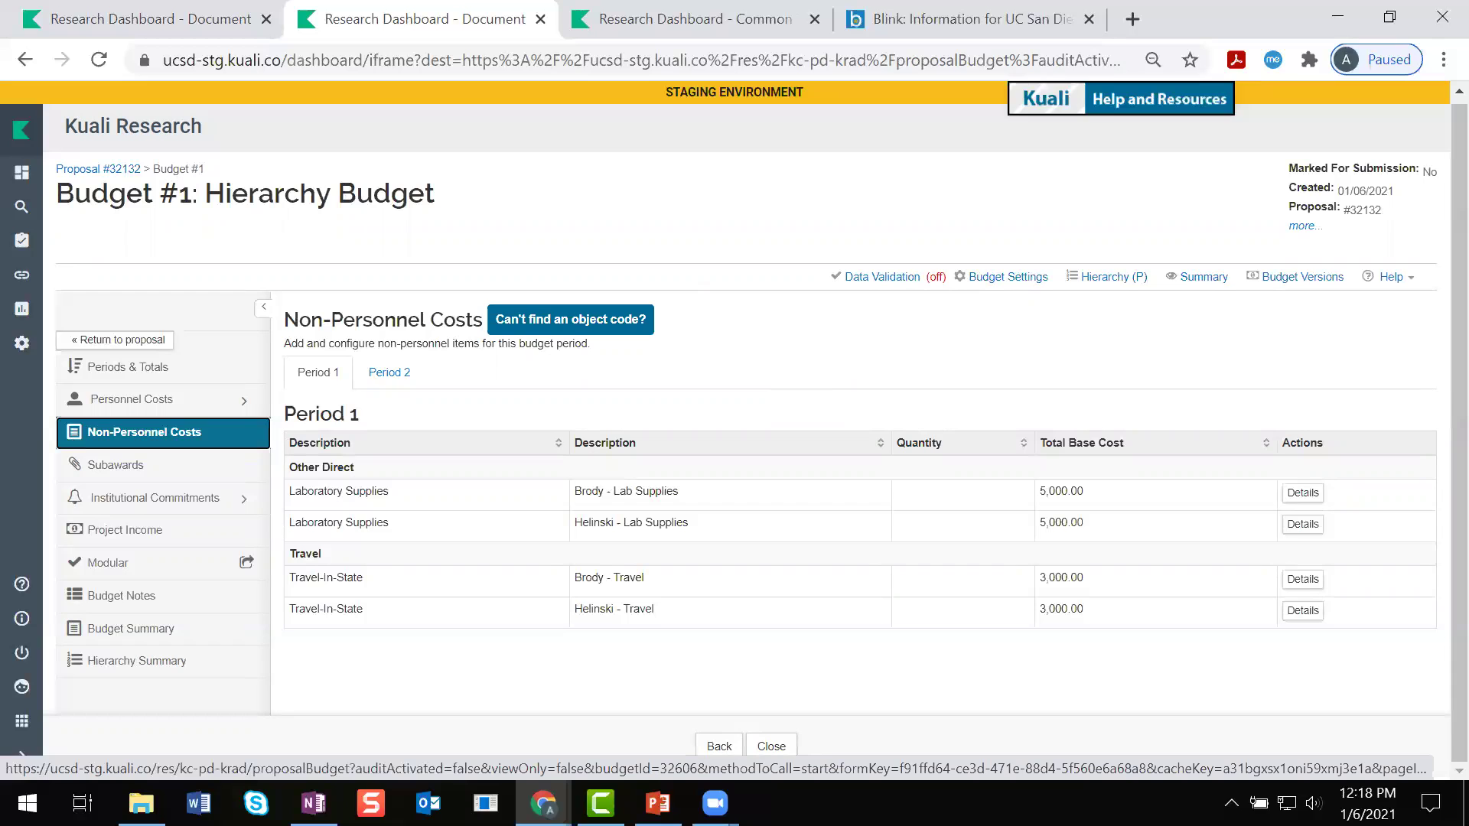
- Switch to the krHotTopics_1-6-21 presentation in PowerPoint and show slide 4, "Before Creating a Hierarchy, Keep in Mind"
key(alt+Tab)
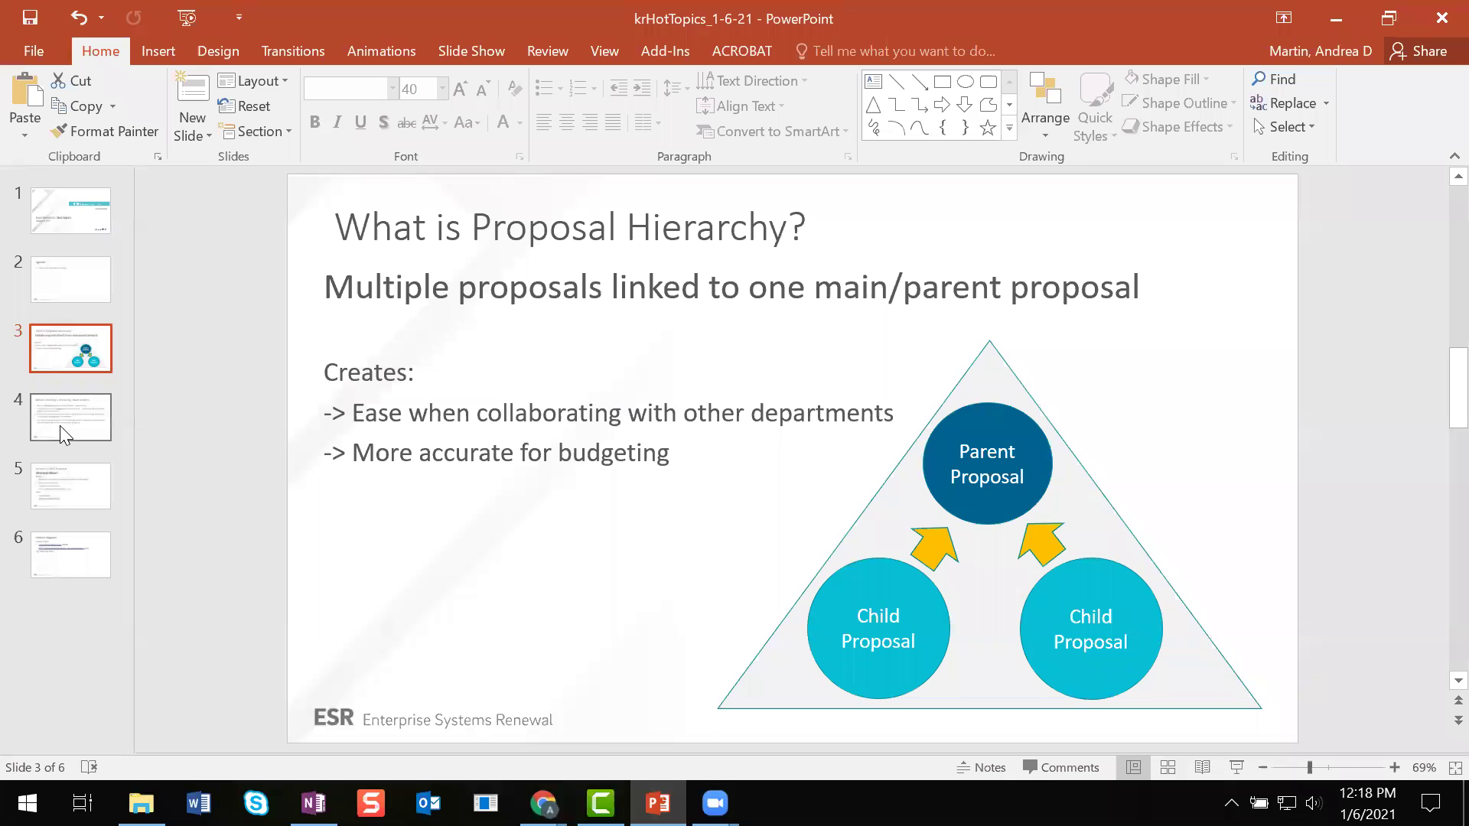
click(63, 414)
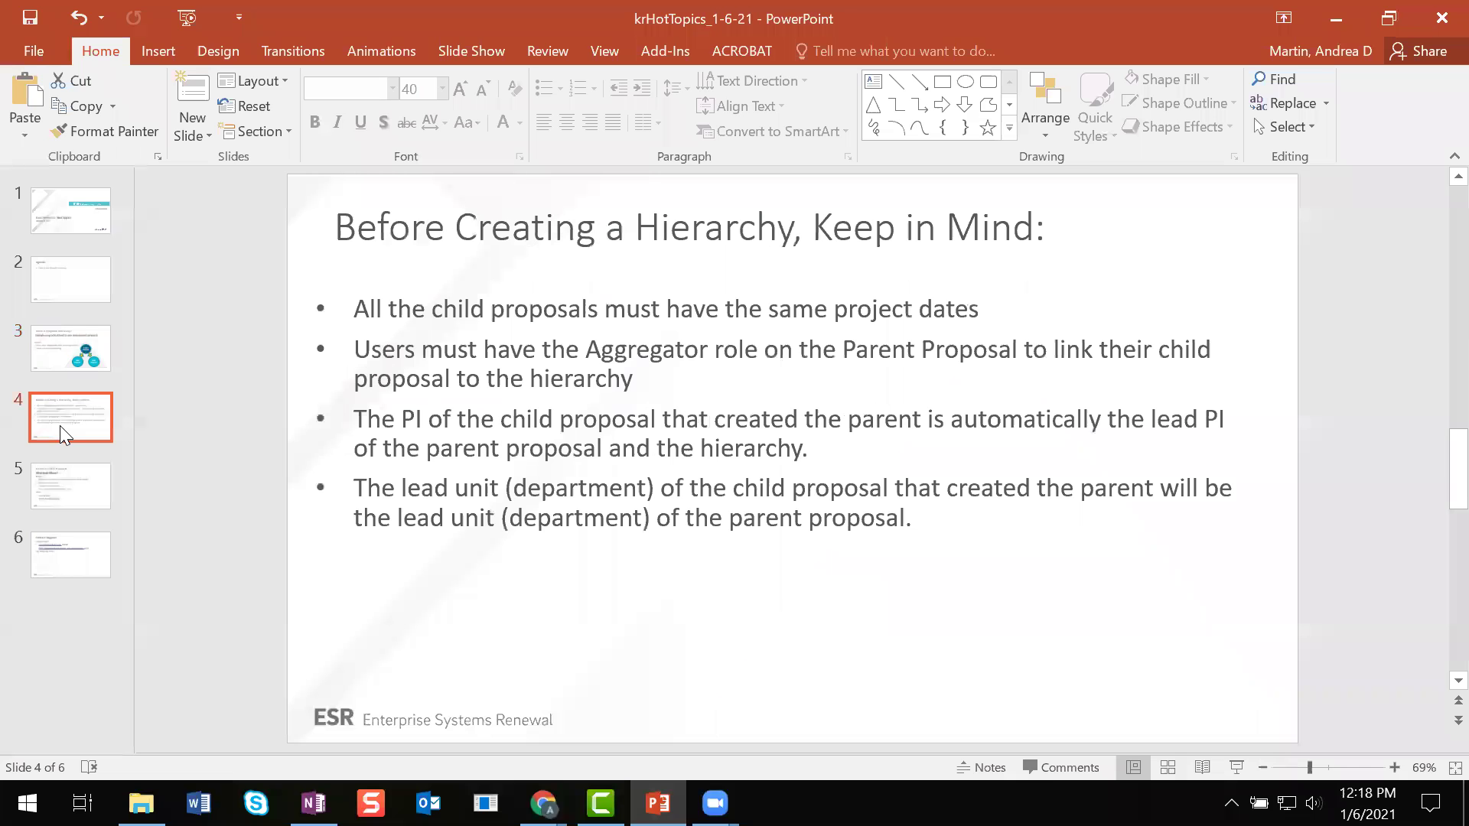